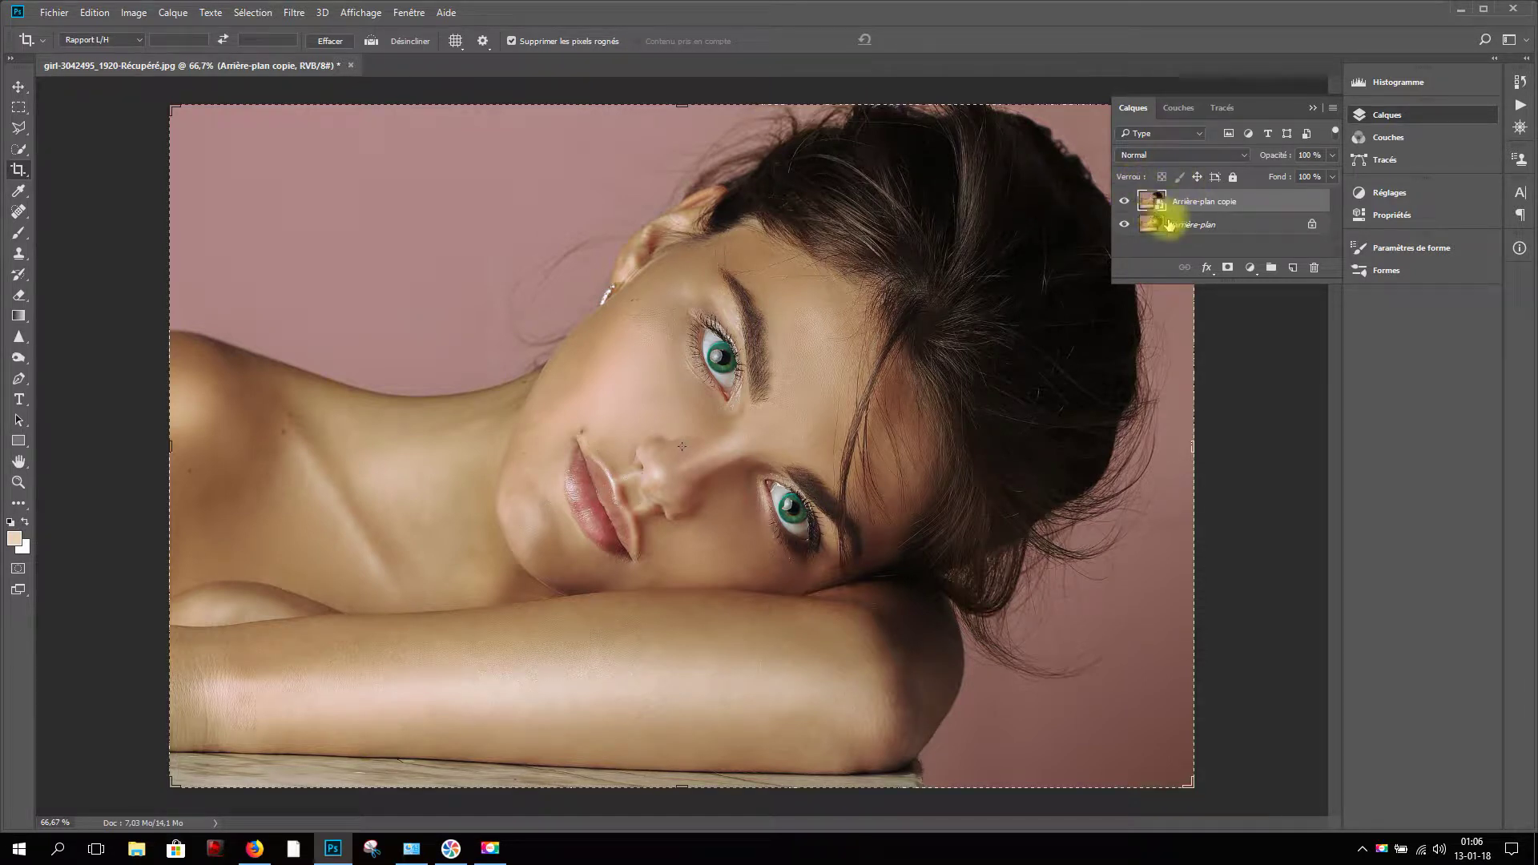
Open the Liquify filter on the "Arrière-plan copie" layer and activate the Forward Warp tool
right_click(1256, 202)
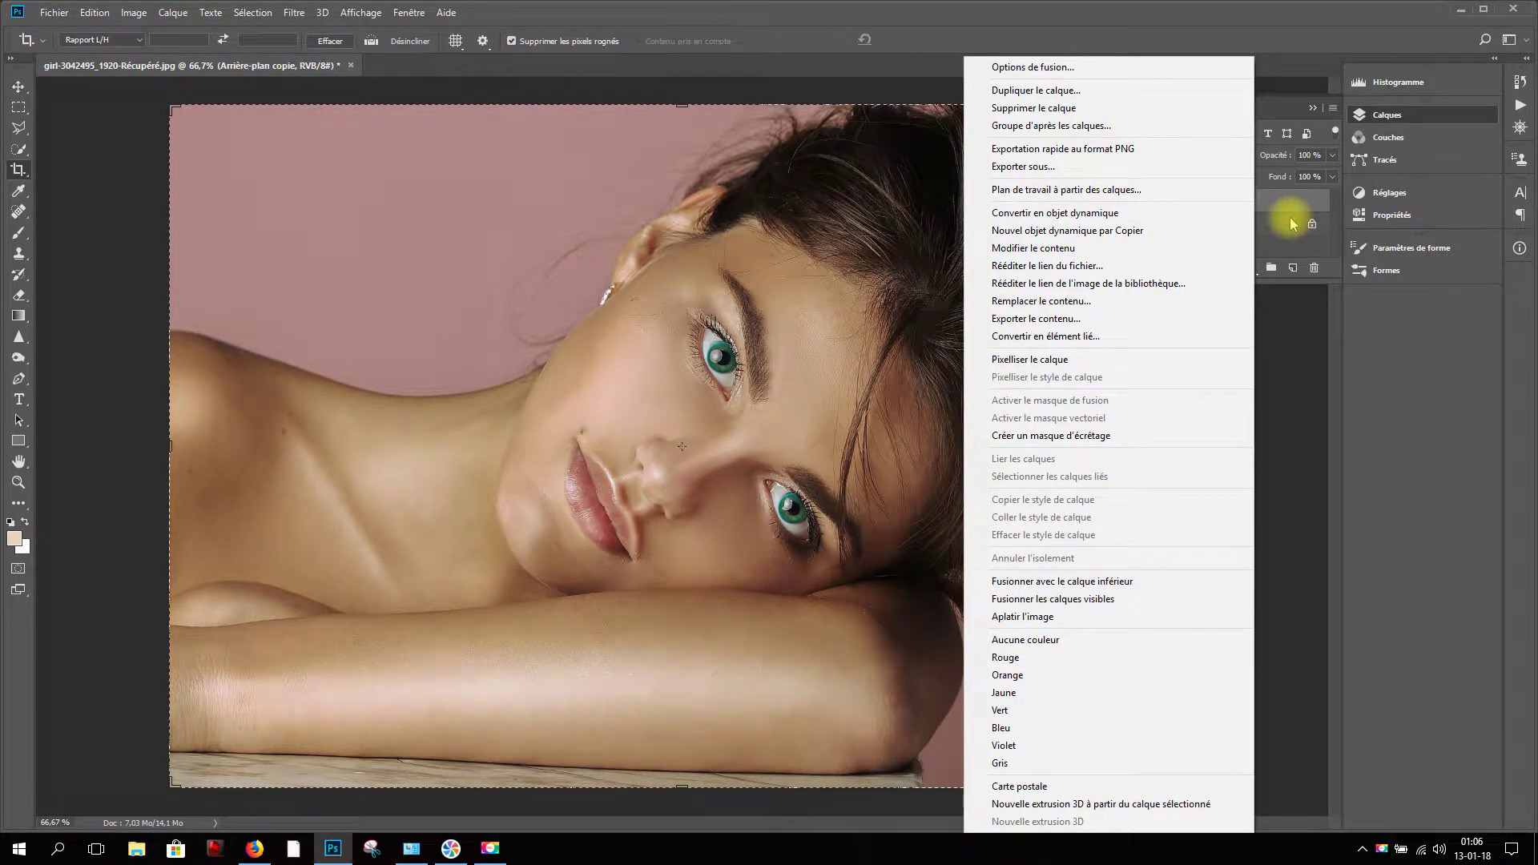
click(1297, 240)
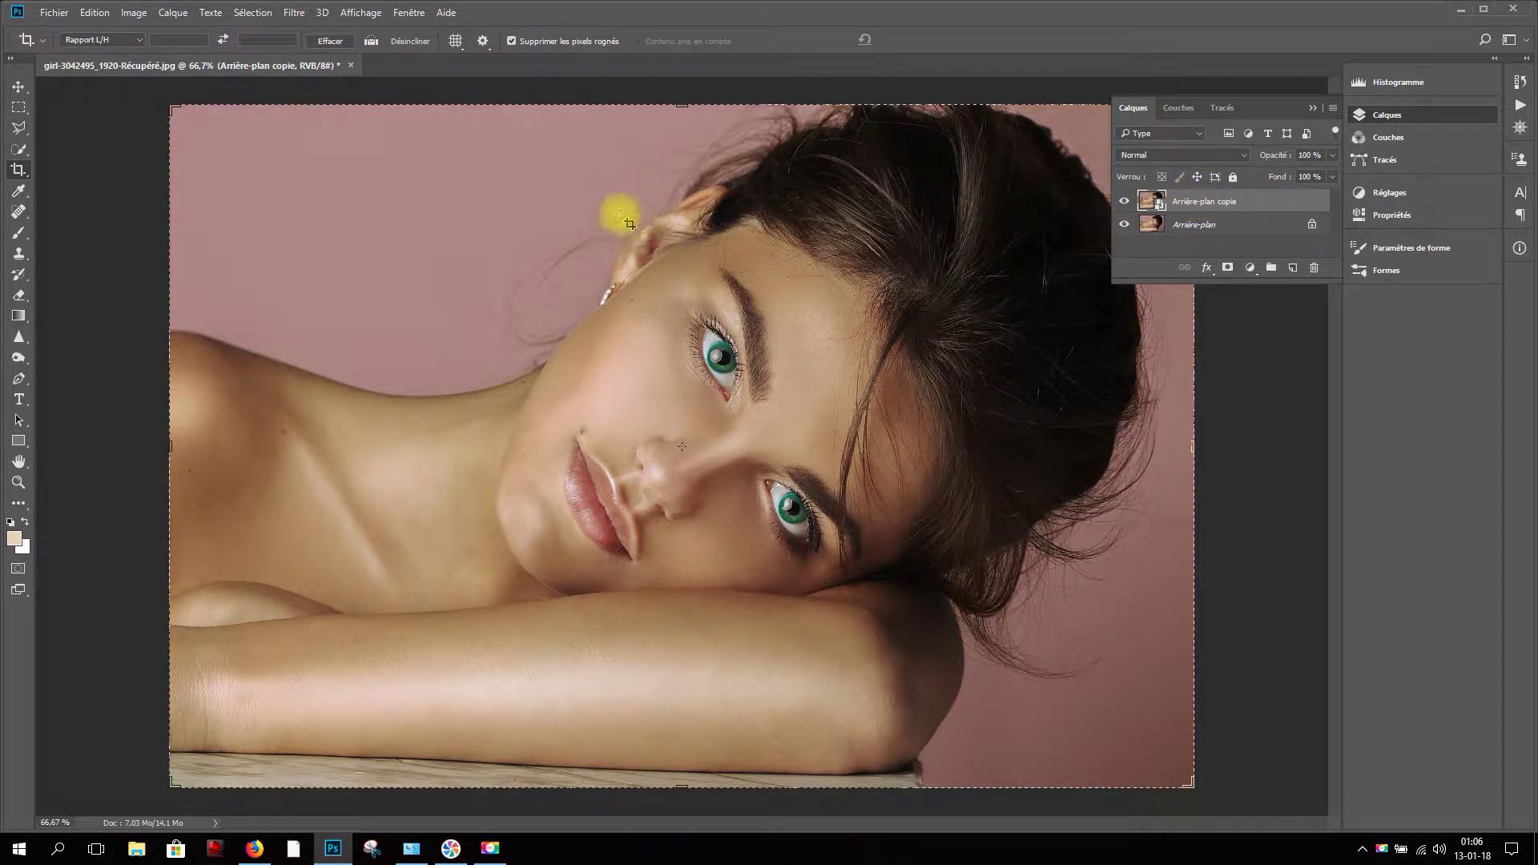
click(293, 12)
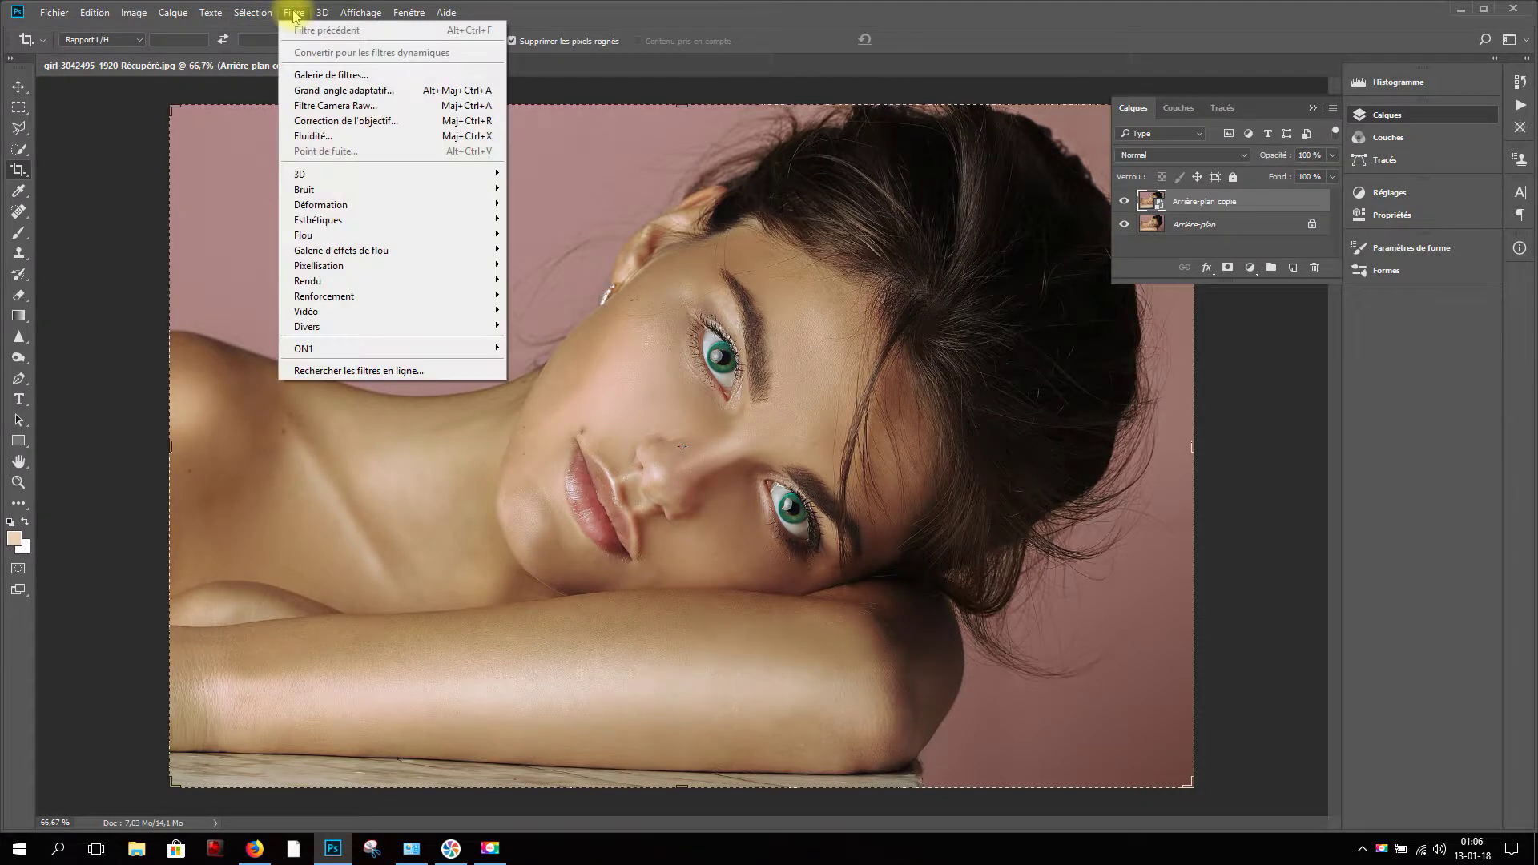
click(324, 136)
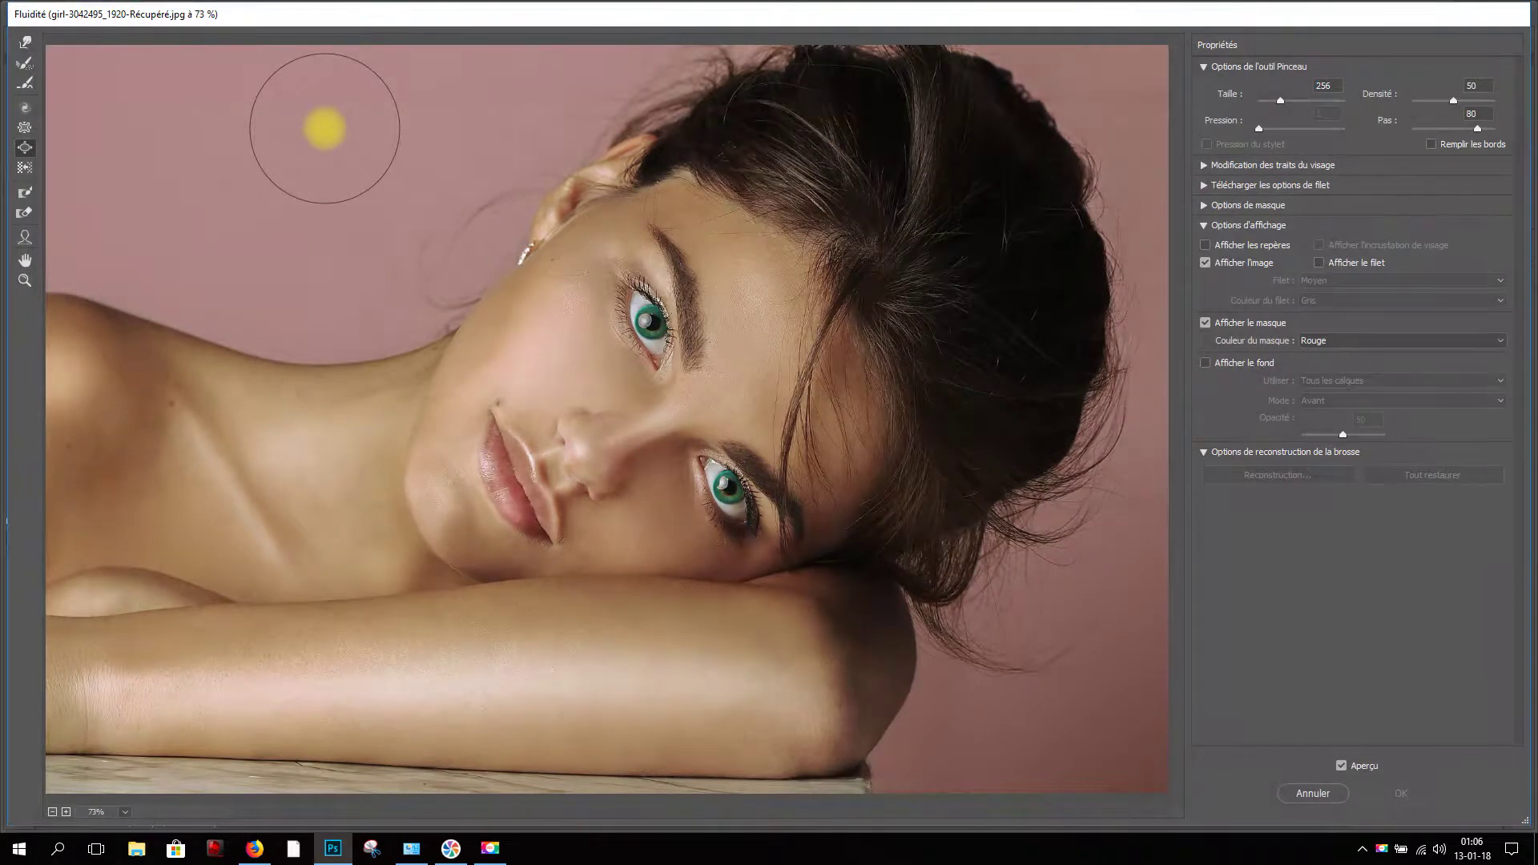
click(24, 47)
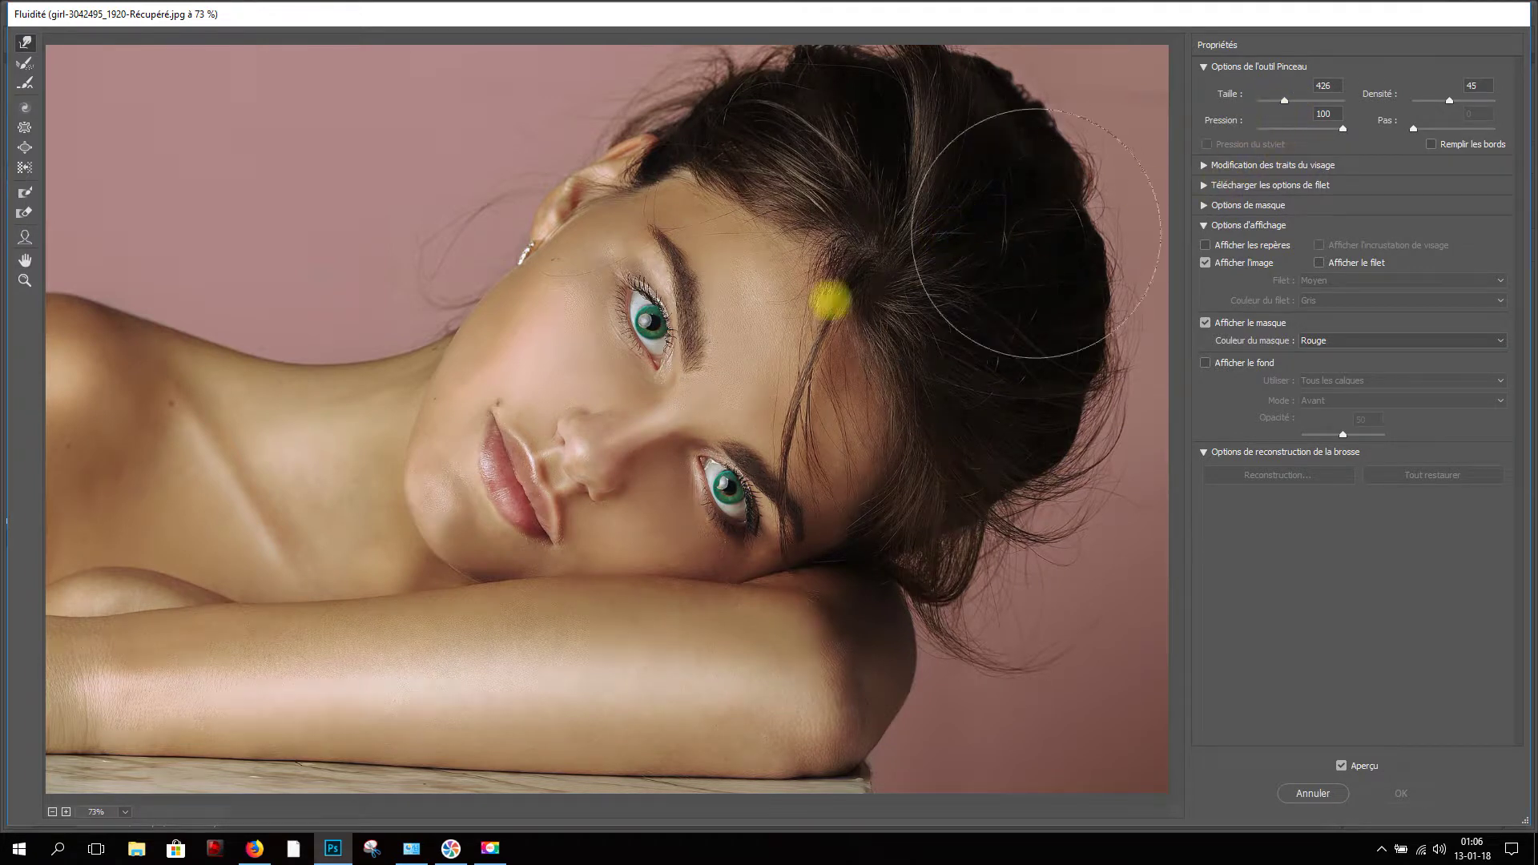
Set the Forward Warp brush size to 250 and its density to 100
key(alt)
mouse_move(613, 368)
mouse_down()
mouse_move(654, 371)
mouse_move(560, 361)
mouse_move(676, 377)
mouse_move(580, 377)
mouse_move(594, 353)
mouse_move(617, 362)
mouse_move(595, 355)
mouse_move(613, 345)
mouse_up()
key(alt)
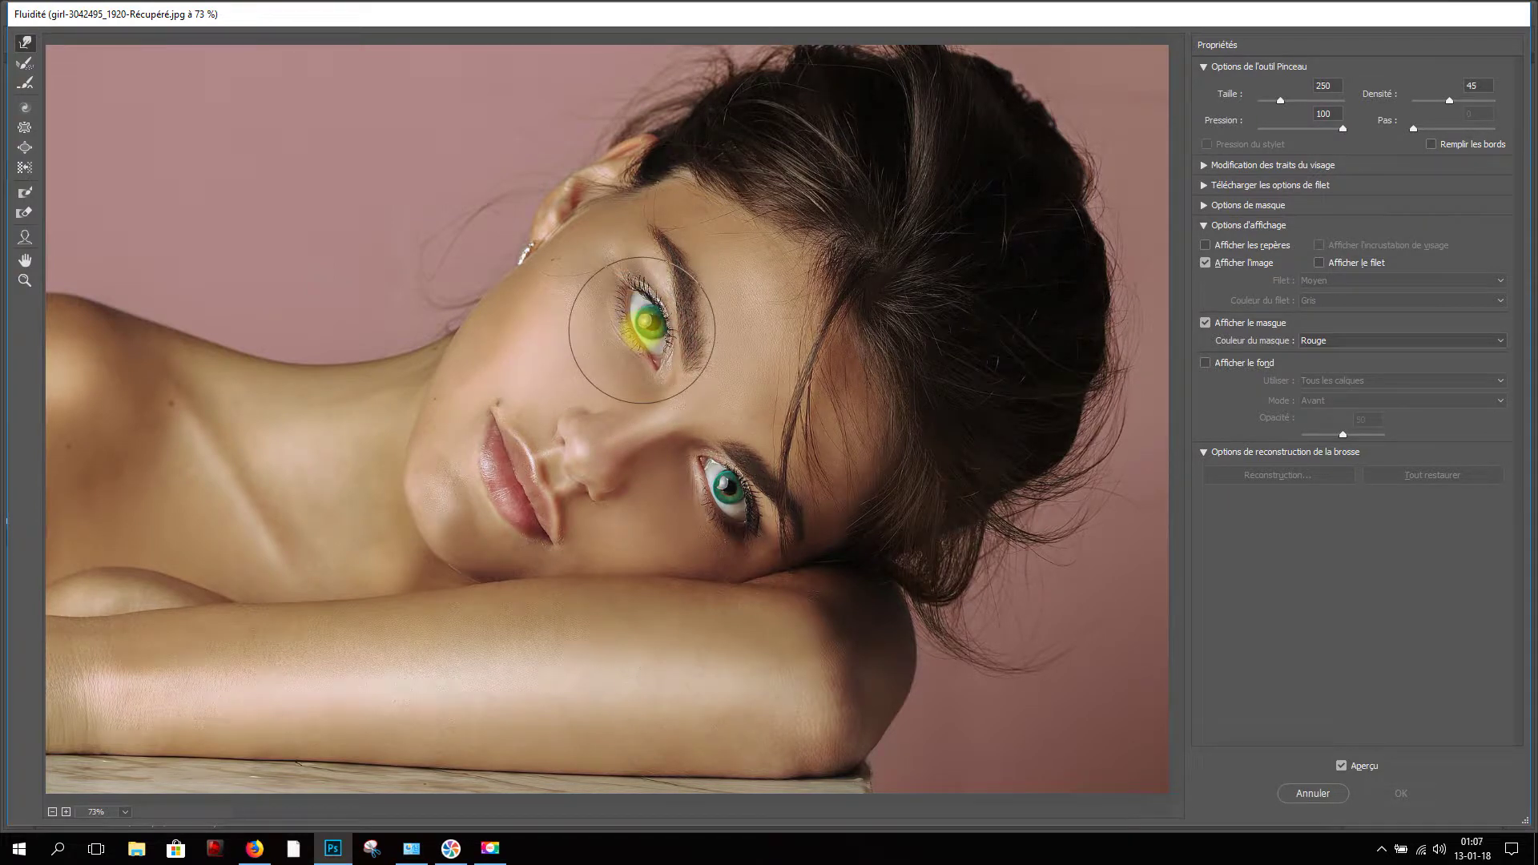
drag(422, 224, 432, 227)
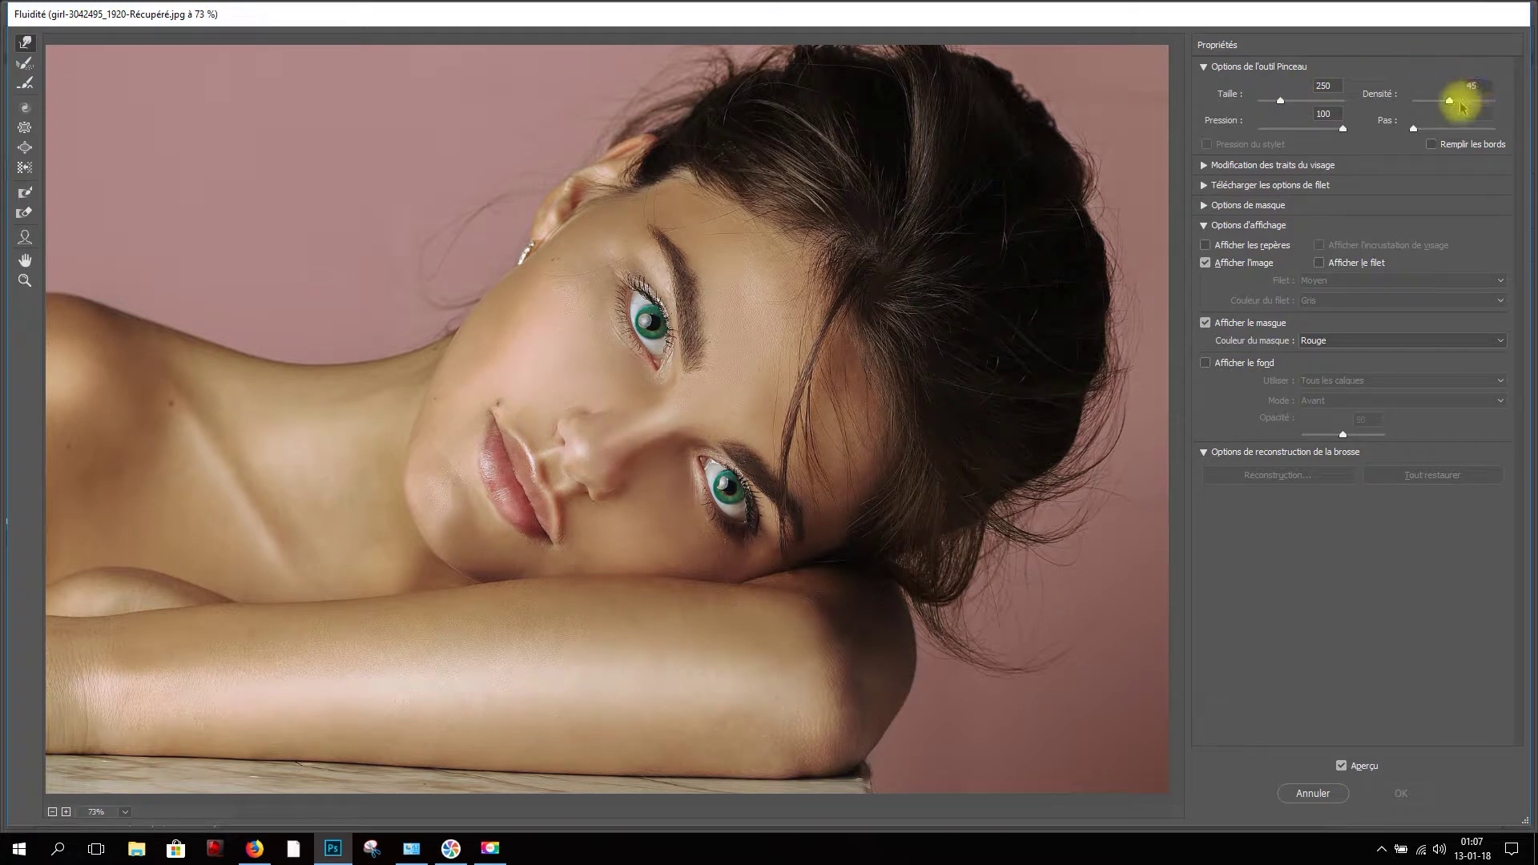
drag(1449, 102, 1496, 102)
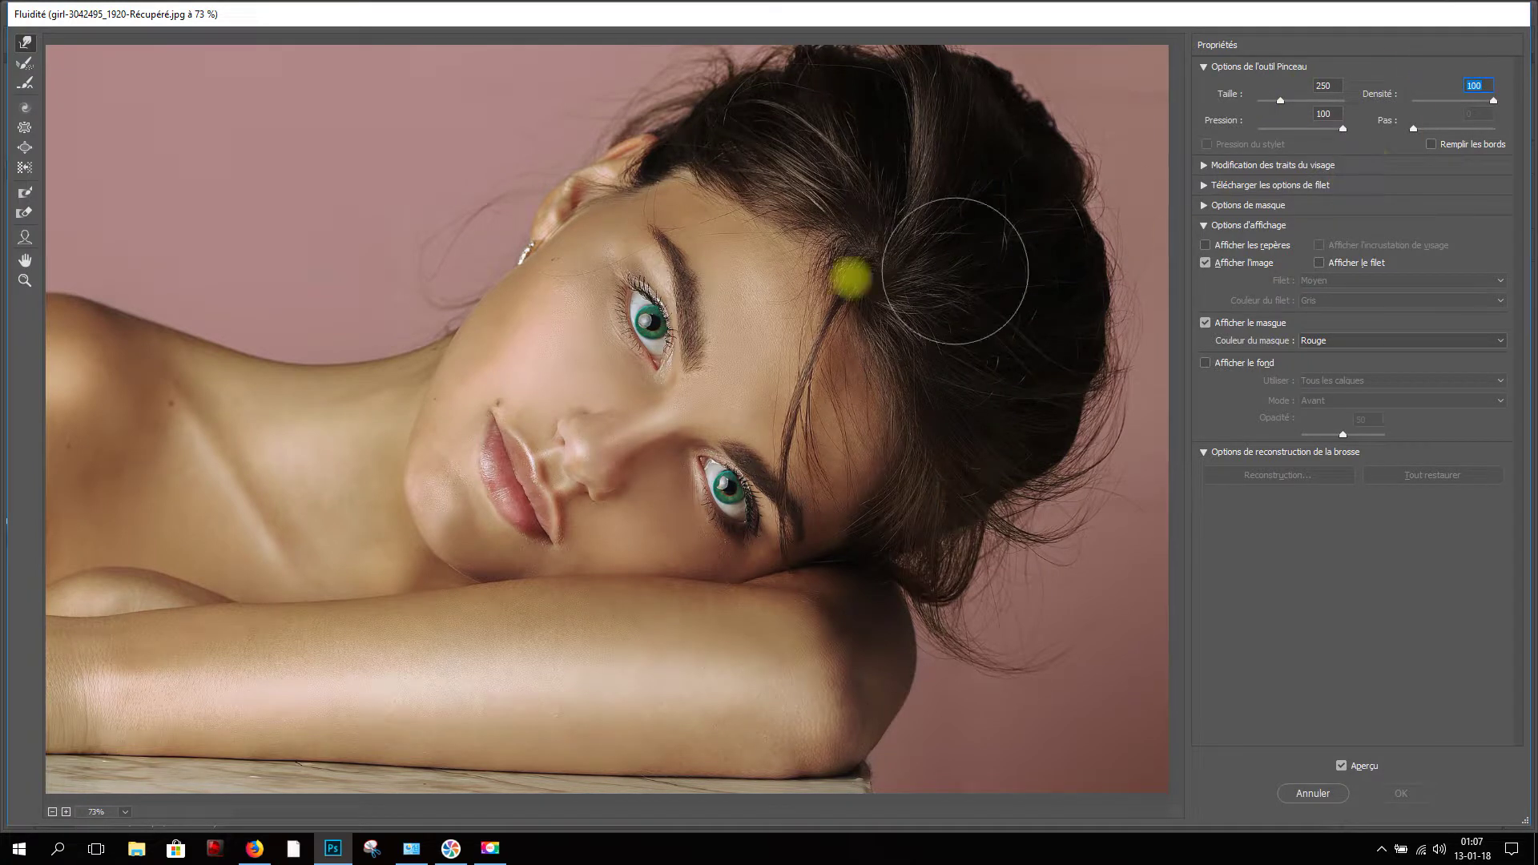
Enlarge the warp brush to 452 and push the woman's upper eye slightly toward the forehead at density 100
mouse_move(641, 356)
mouse_down()
mouse_move(628, 353)
mouse_move(735, 332)
mouse_up()
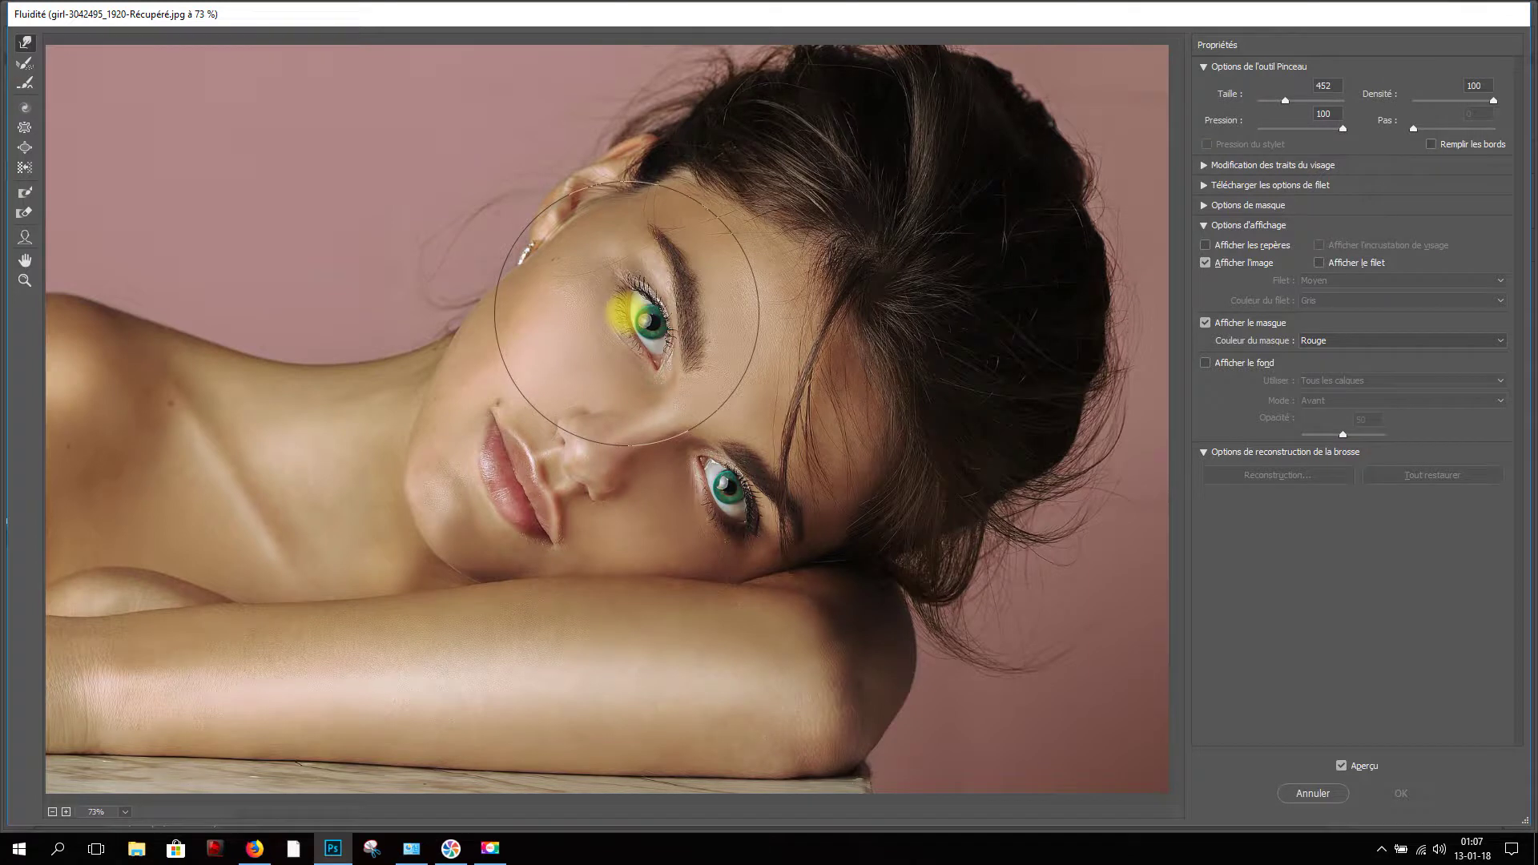
drag(633, 317, 646, 306)
mouse_move(1014, 186)
mouse_down()
mouse_move(838, 223)
mouse_move(777, 261)
mouse_move(714, 254)
mouse_move(705, 238)
mouse_move(646, 278)
mouse_move(574, 237)
mouse_move(488, 249)
mouse_move(521, 288)
mouse_move(525, 264)
mouse_move(516, 279)
mouse_move(668, 278)
mouse_up()
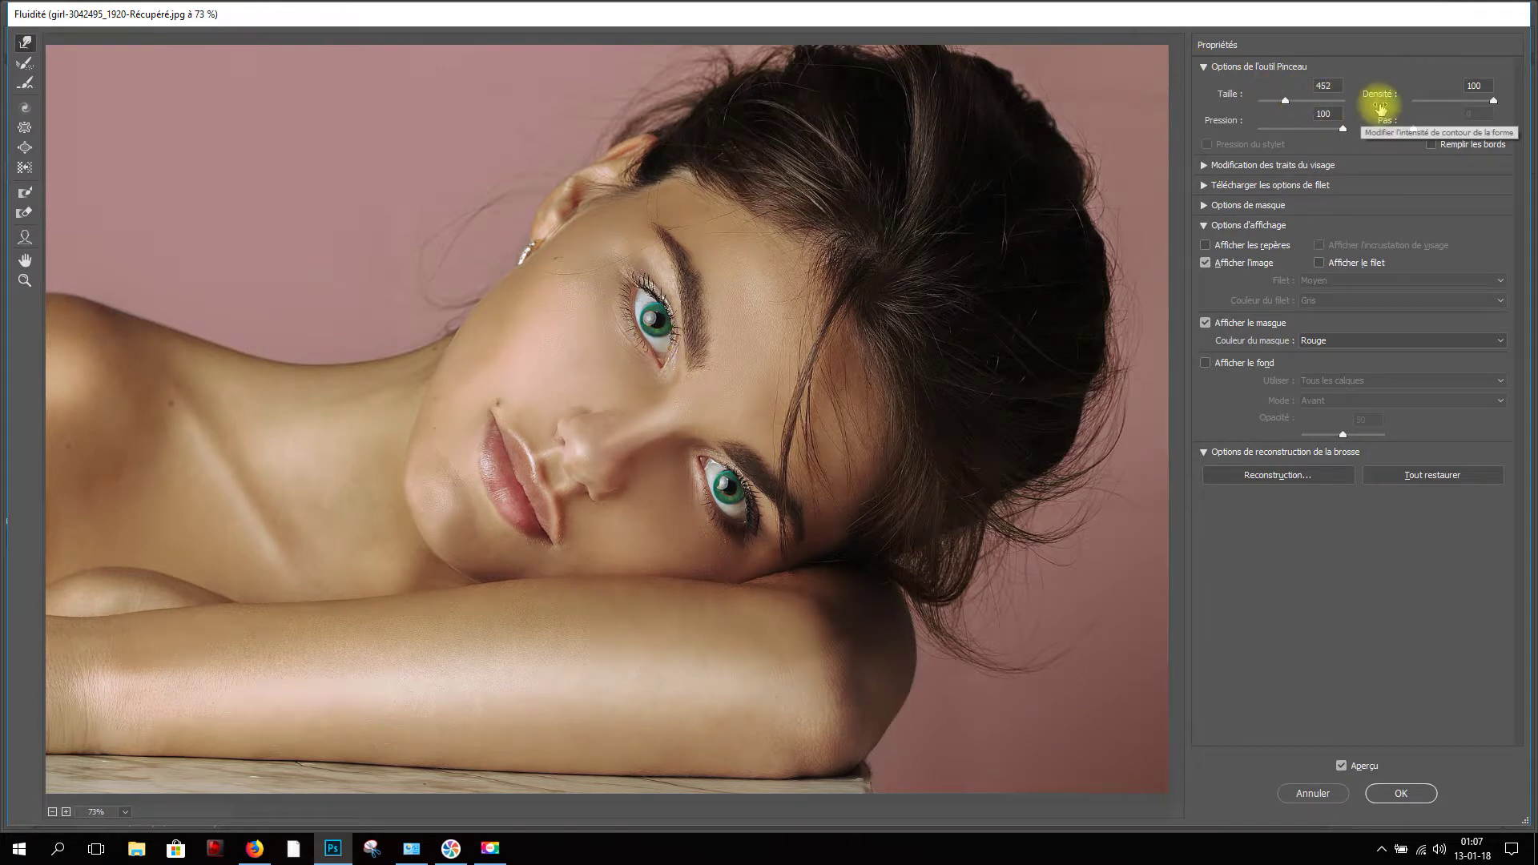
Set the brush density to 1 and nudge the same eye back and forth to test the effect
drag(1495, 102, 1414, 102)
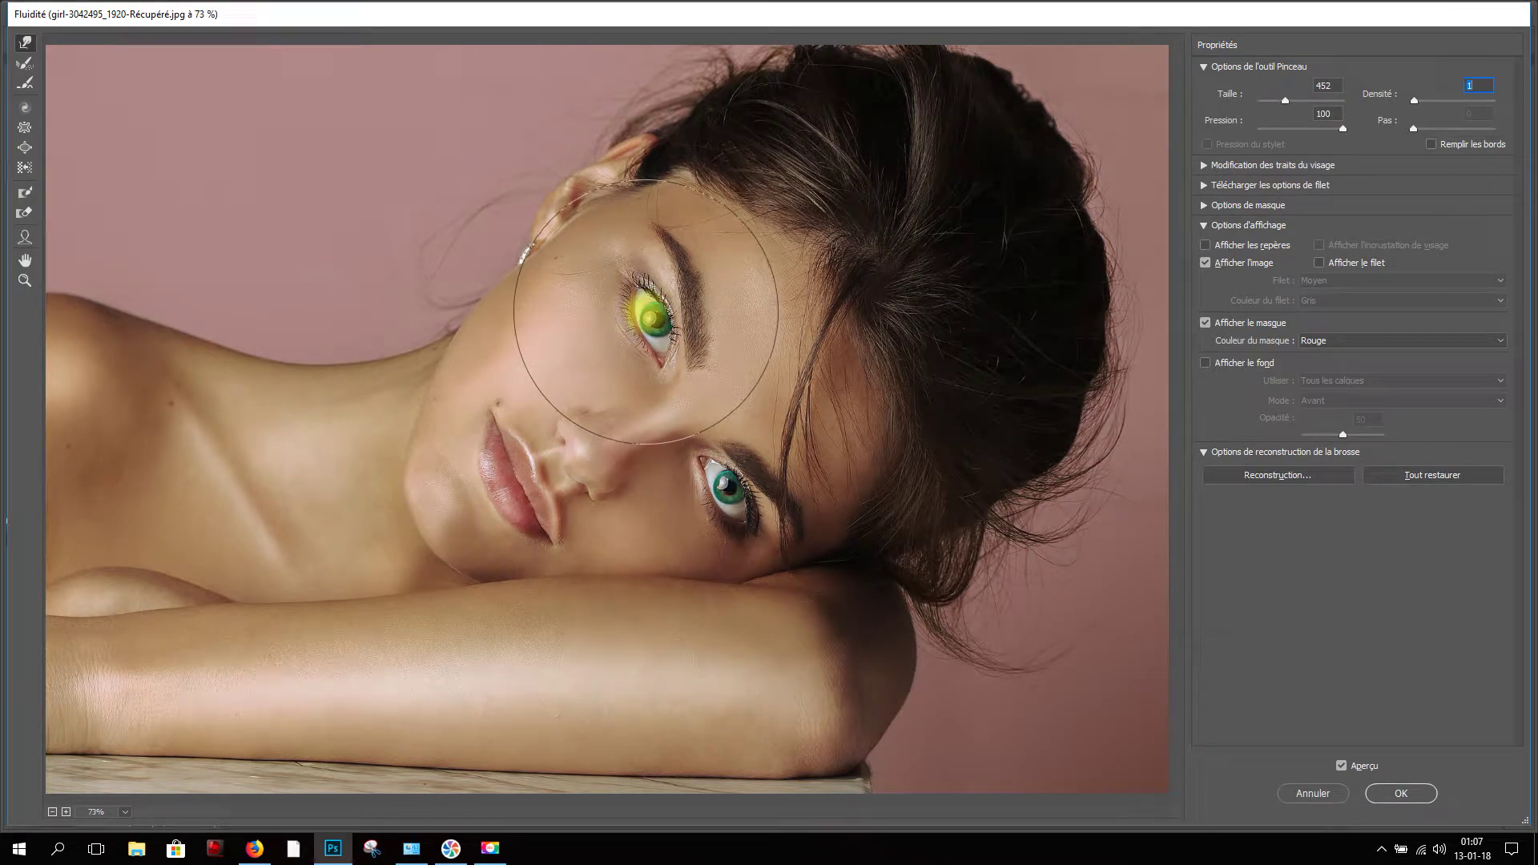
drag(646, 311, 642, 312)
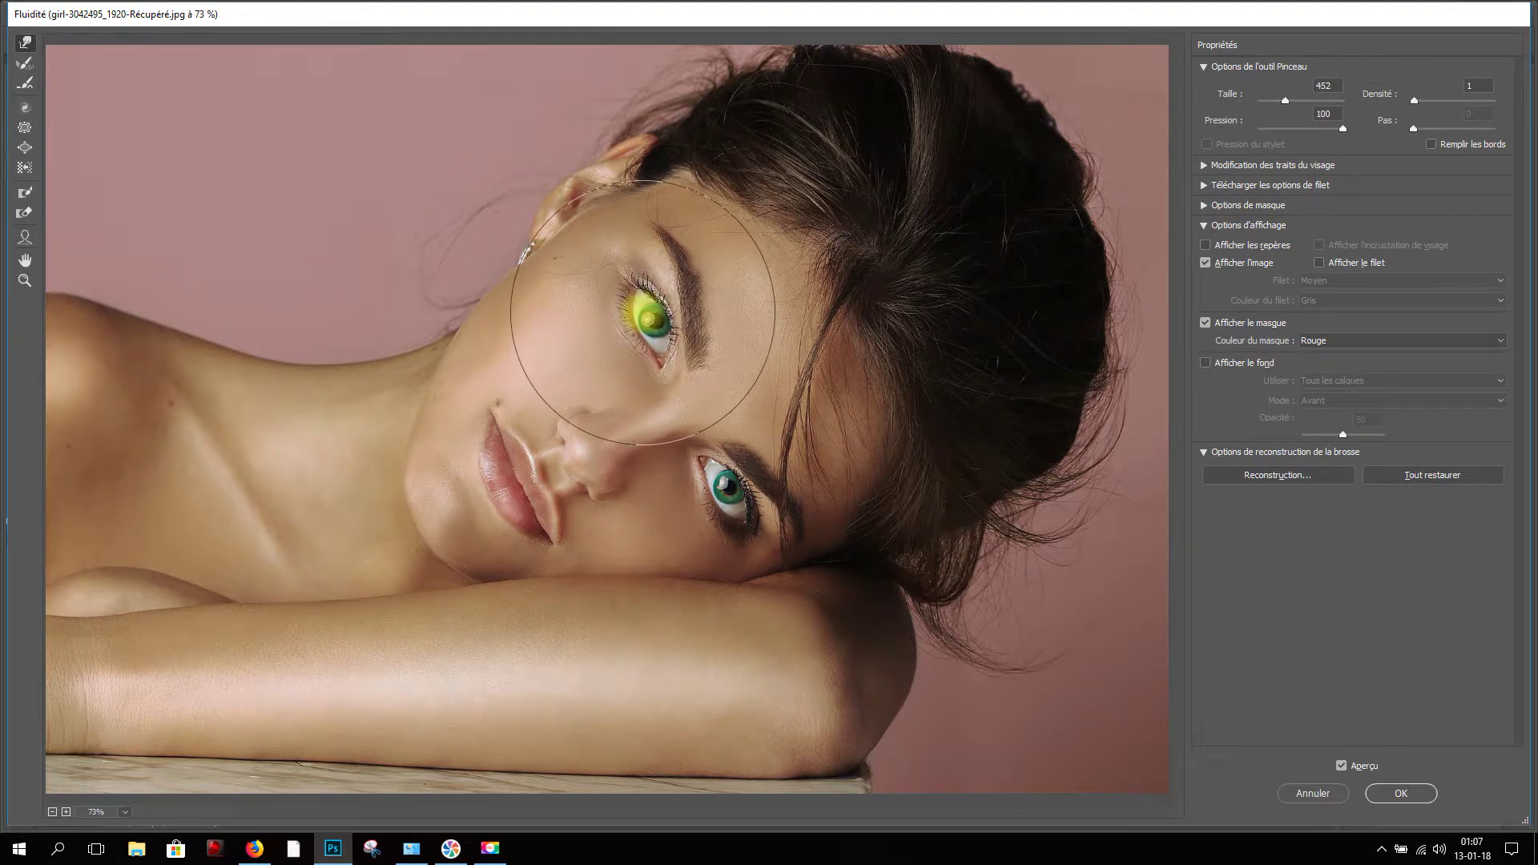
drag(643, 313, 655, 310)
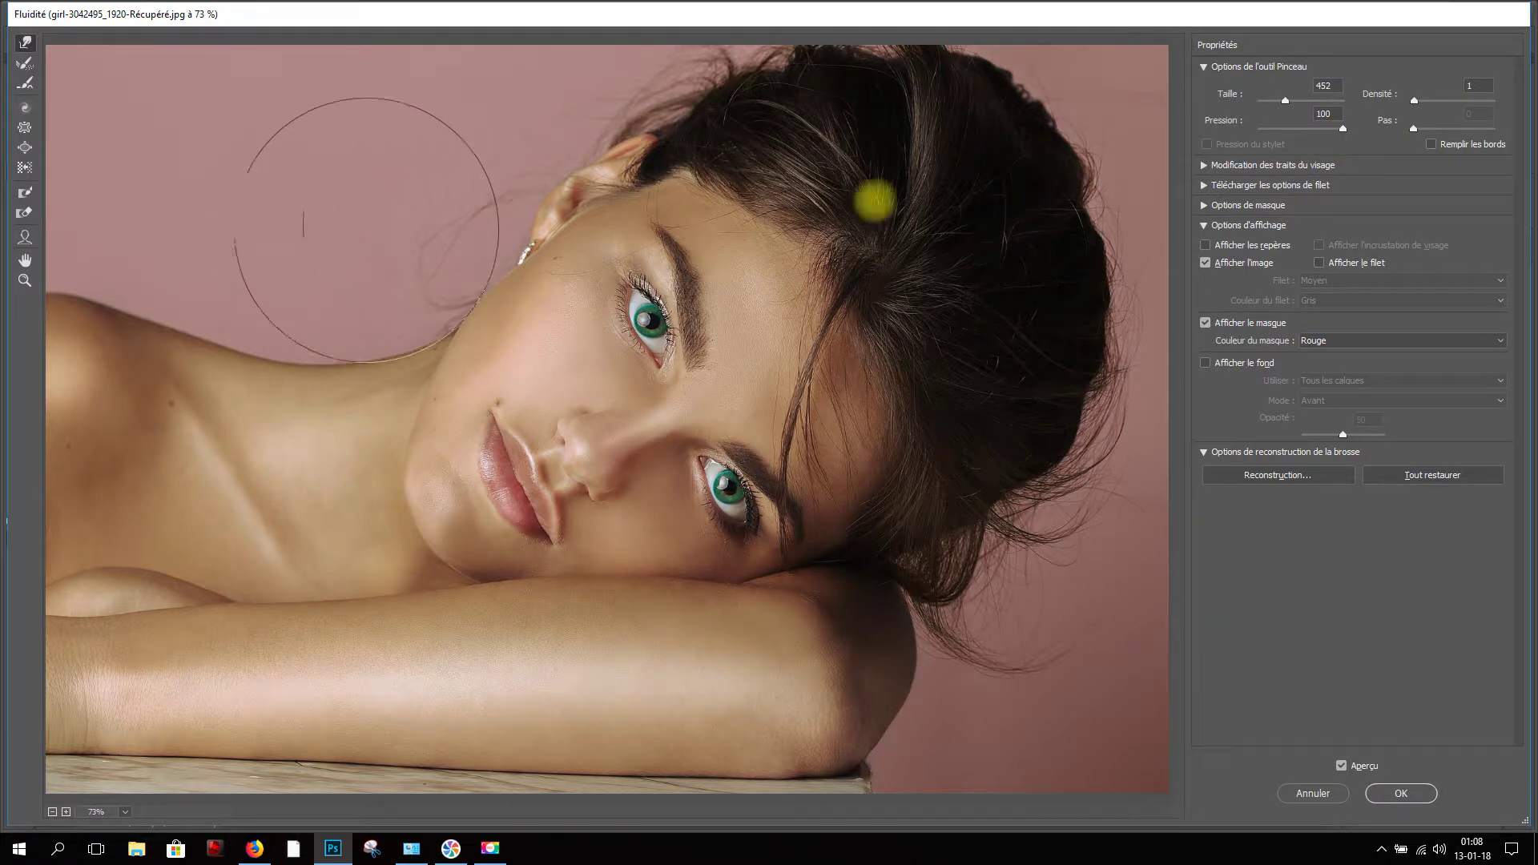
Test the warp along the neck contour at density 100 with pressure reduced to 1, and restore the whole image
click(1493, 101)
mouse_move(338, 233)
mouse_down()
mouse_move(339, 314)
mouse_move(328, 236)
mouse_move(331, 327)
mouse_move(320, 248)
mouse_up()
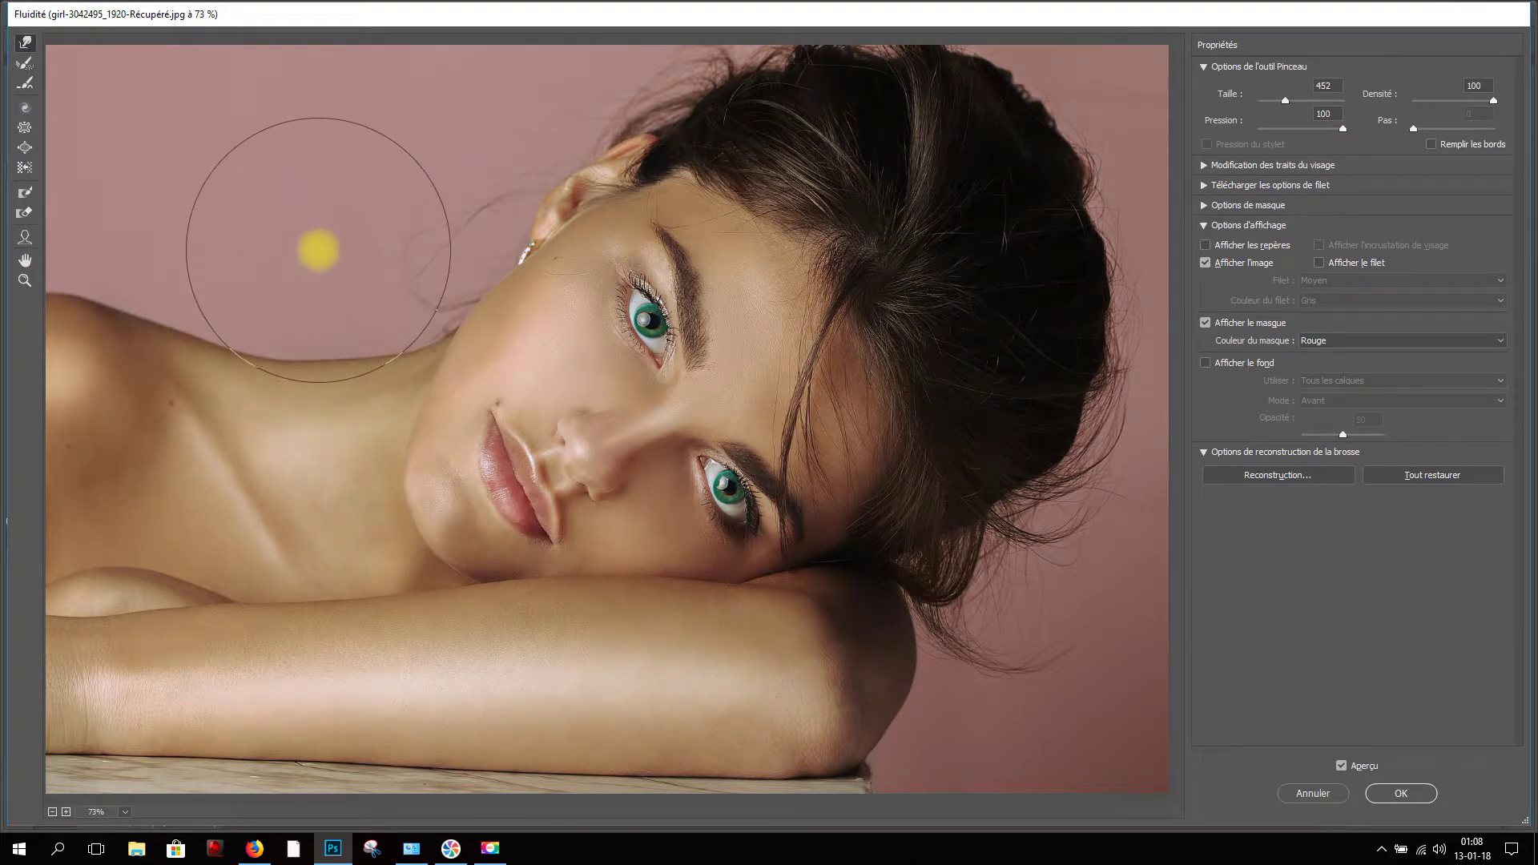
drag(1326, 132, 1223, 120)
mouse_move(339, 312)
mouse_down()
mouse_move(341, 366)
mouse_move(308, 232)
mouse_move(320, 328)
mouse_move(327, 257)
mouse_move(327, 369)
mouse_move(348, 393)
mouse_move(346, 353)
mouse_move(353, 381)
mouse_move(343, 329)
mouse_up()
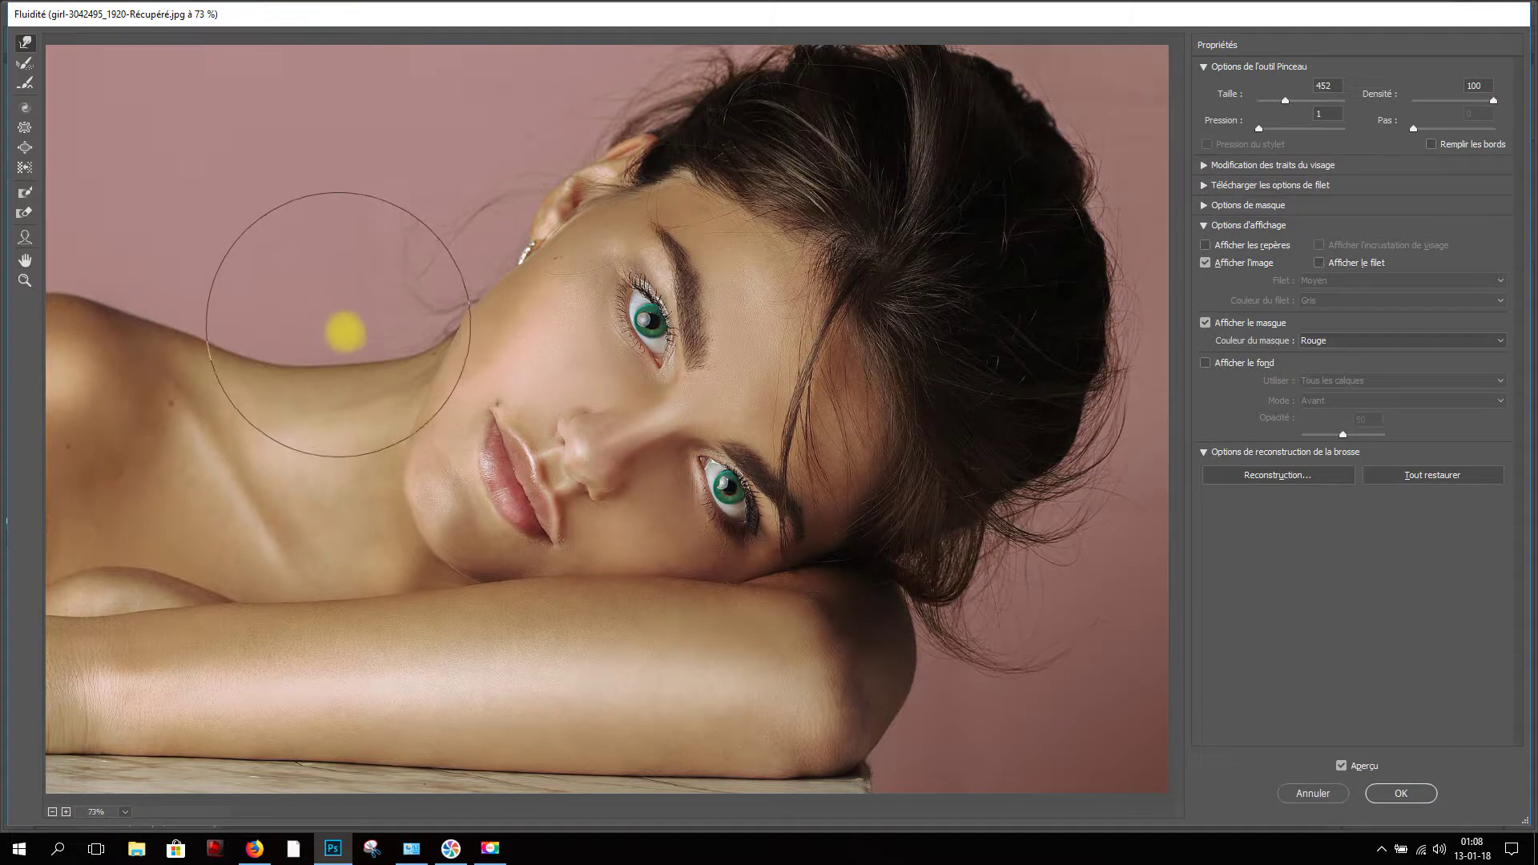
click(1434, 475)
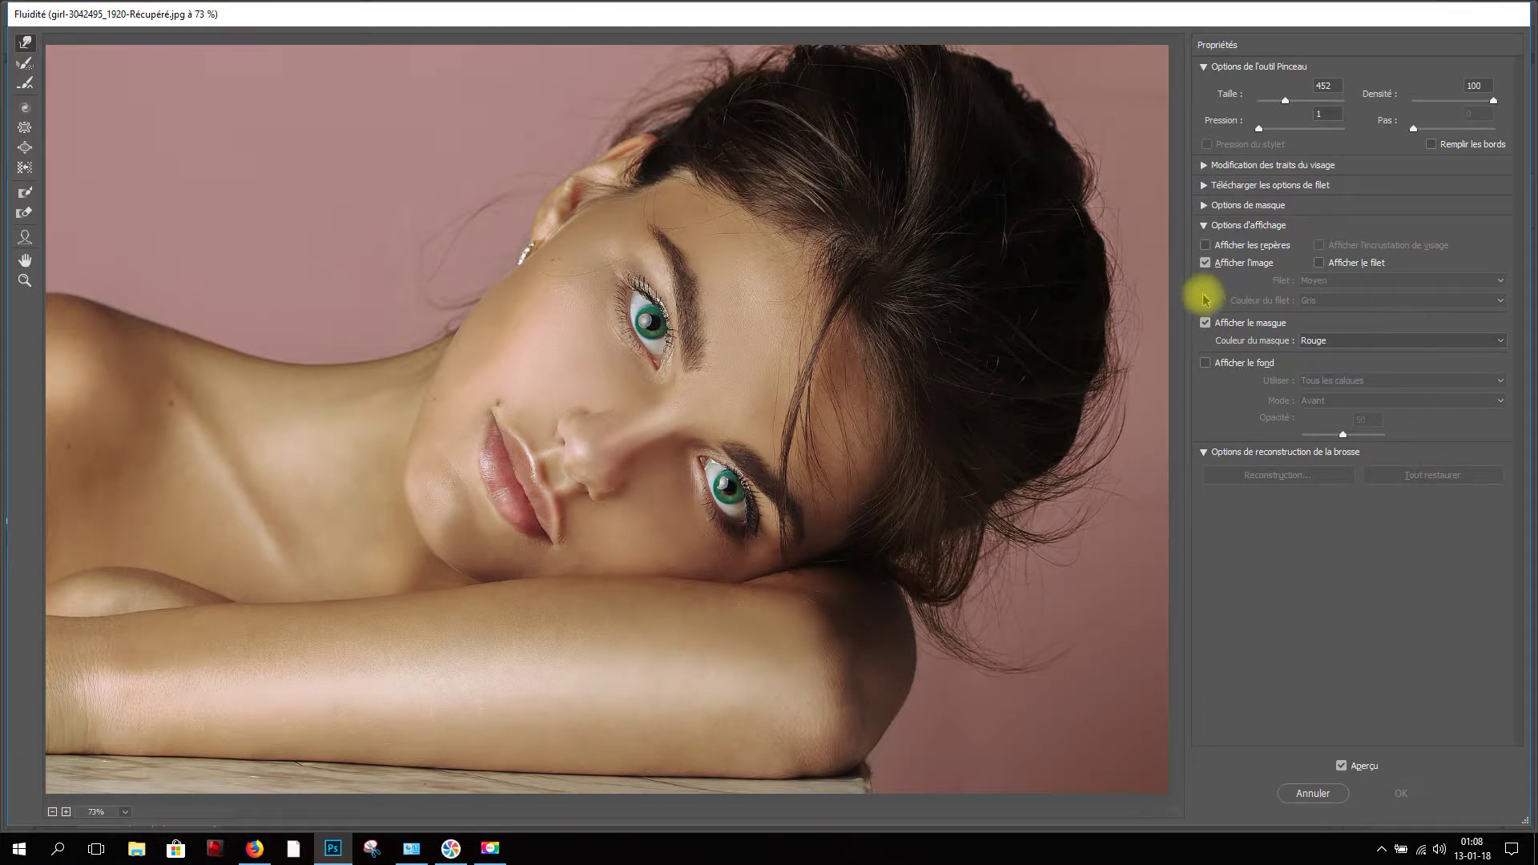
Set the Forward Warp brush pressure to 93
drag(1260, 129, 1288, 129)
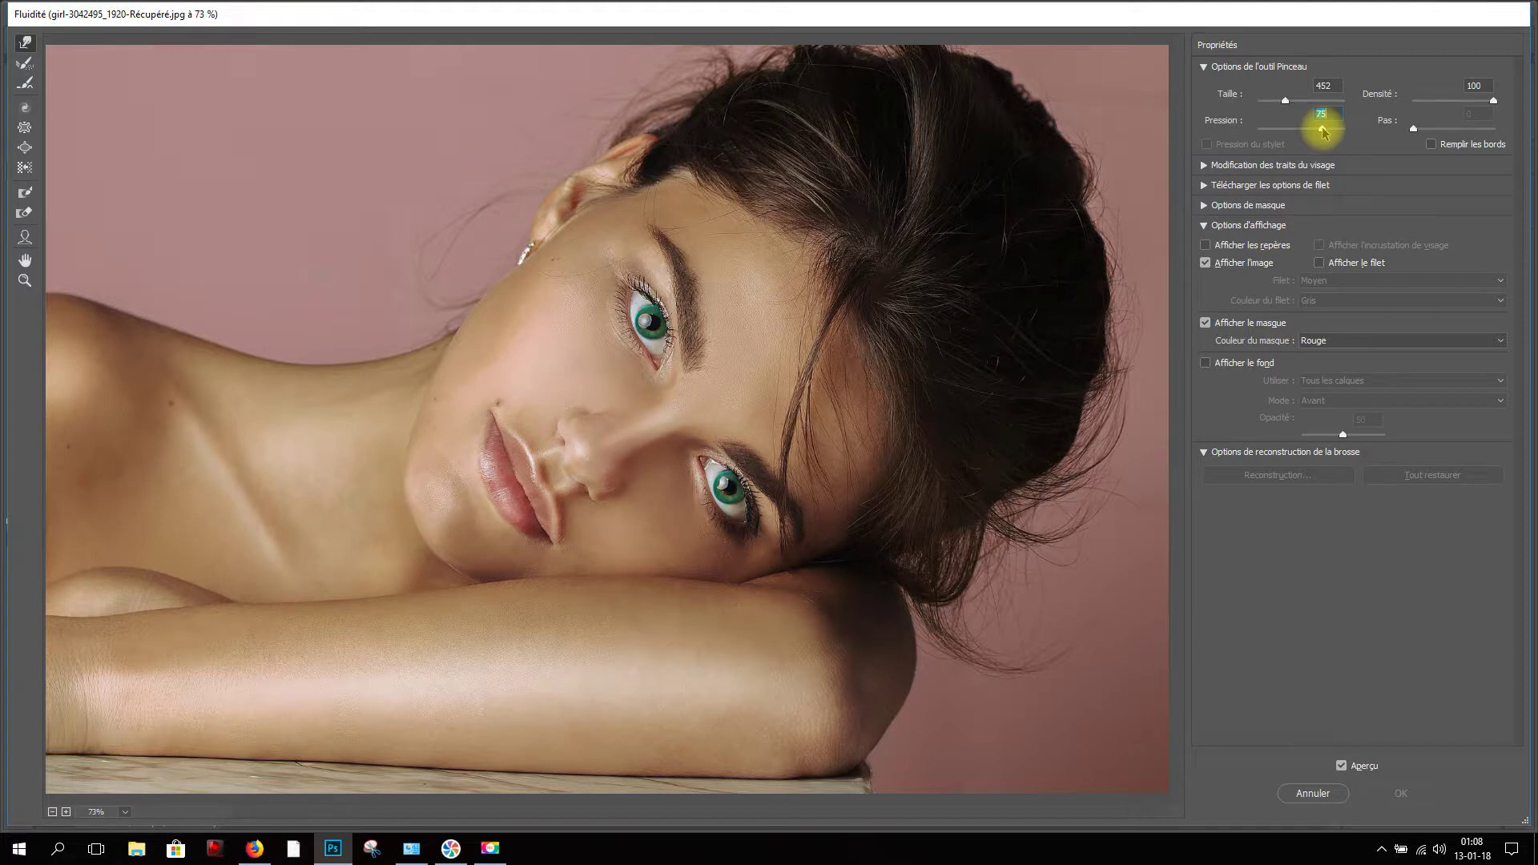
drag(1320, 131, 1338, 128)
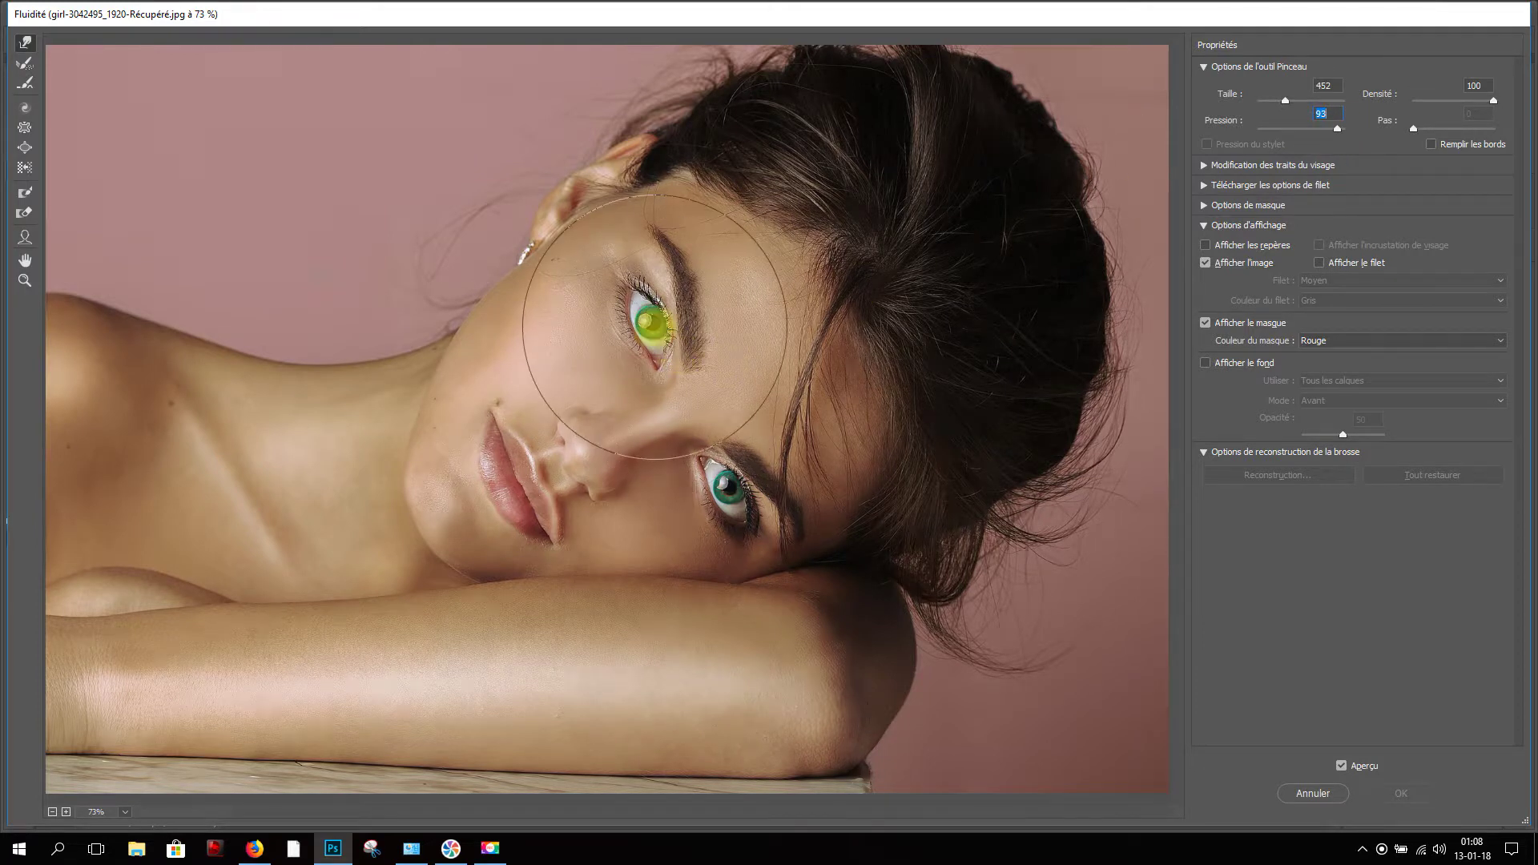
Warp the upper eye area toward the forehead, and try out the reconstruction amount without applying it
mouse_move(658, 326)
mouse_down()
mouse_move(645, 319)
mouse_move(692, 324)
mouse_move(629, 320)
mouse_up()
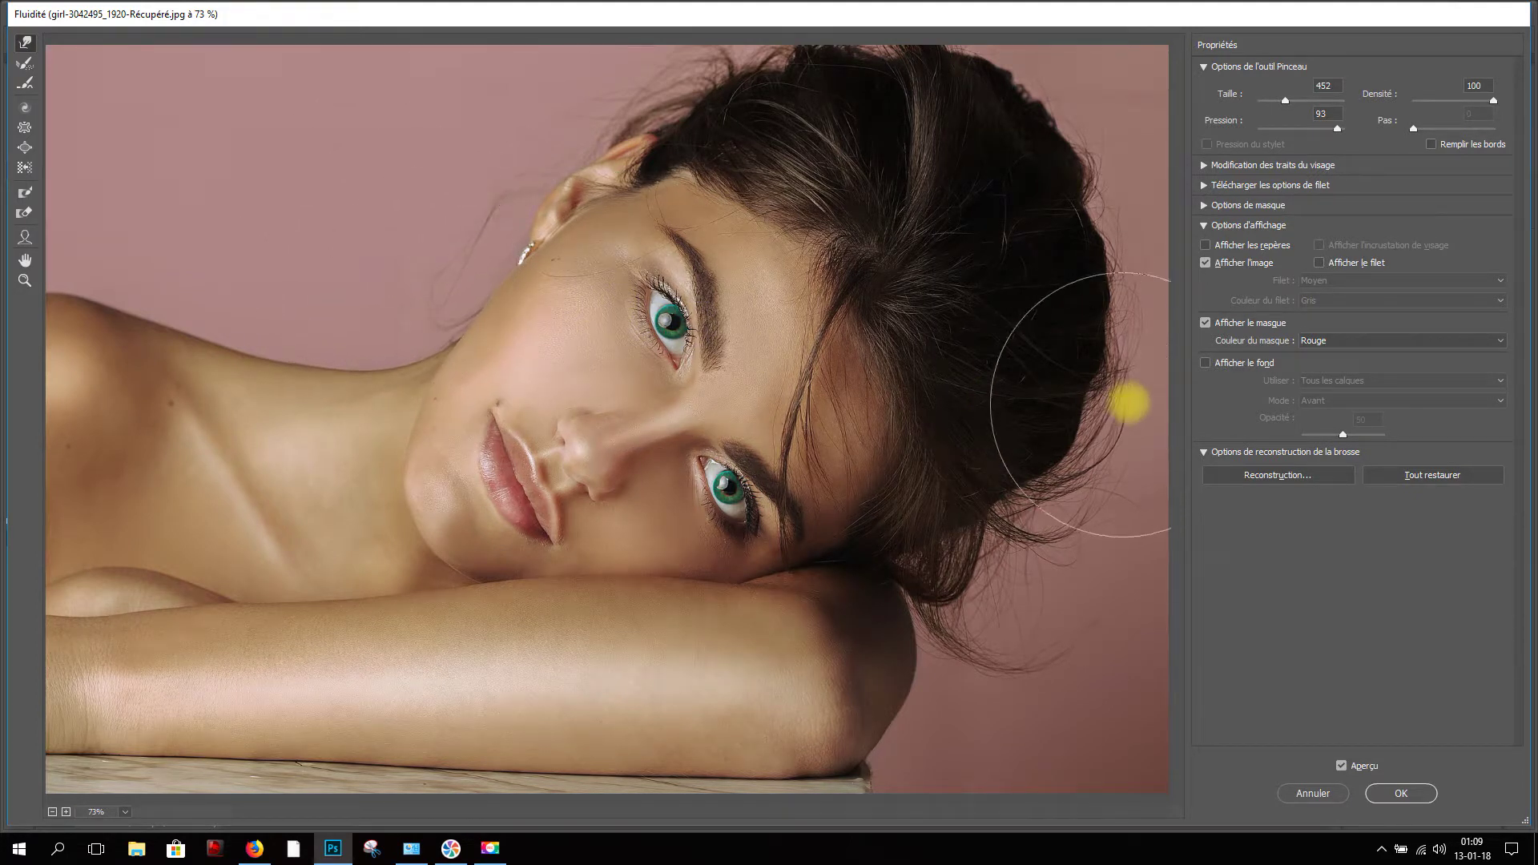
click(1278, 478)
mouse_move(1082, 99)
mouse_down()
mouse_move(996, 101)
mouse_move(1109, 123)
mouse_move(872, 128)
mouse_move(1112, 128)
mouse_move(873, 133)
mouse_move(1085, 109)
mouse_move(914, 118)
mouse_move(927, 103)
mouse_move(1119, 124)
mouse_up()
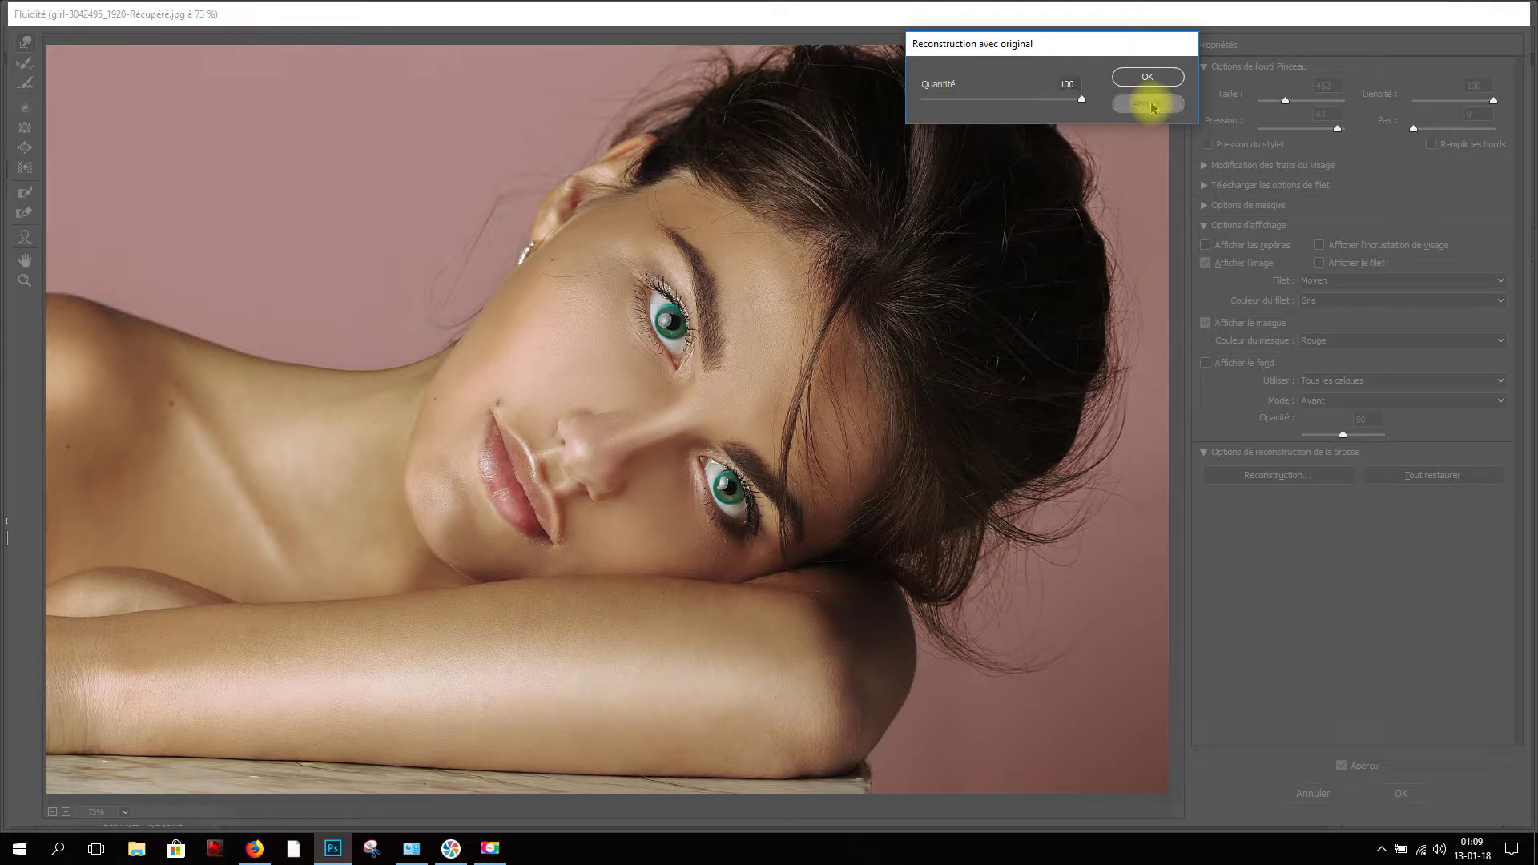
click(1148, 104)
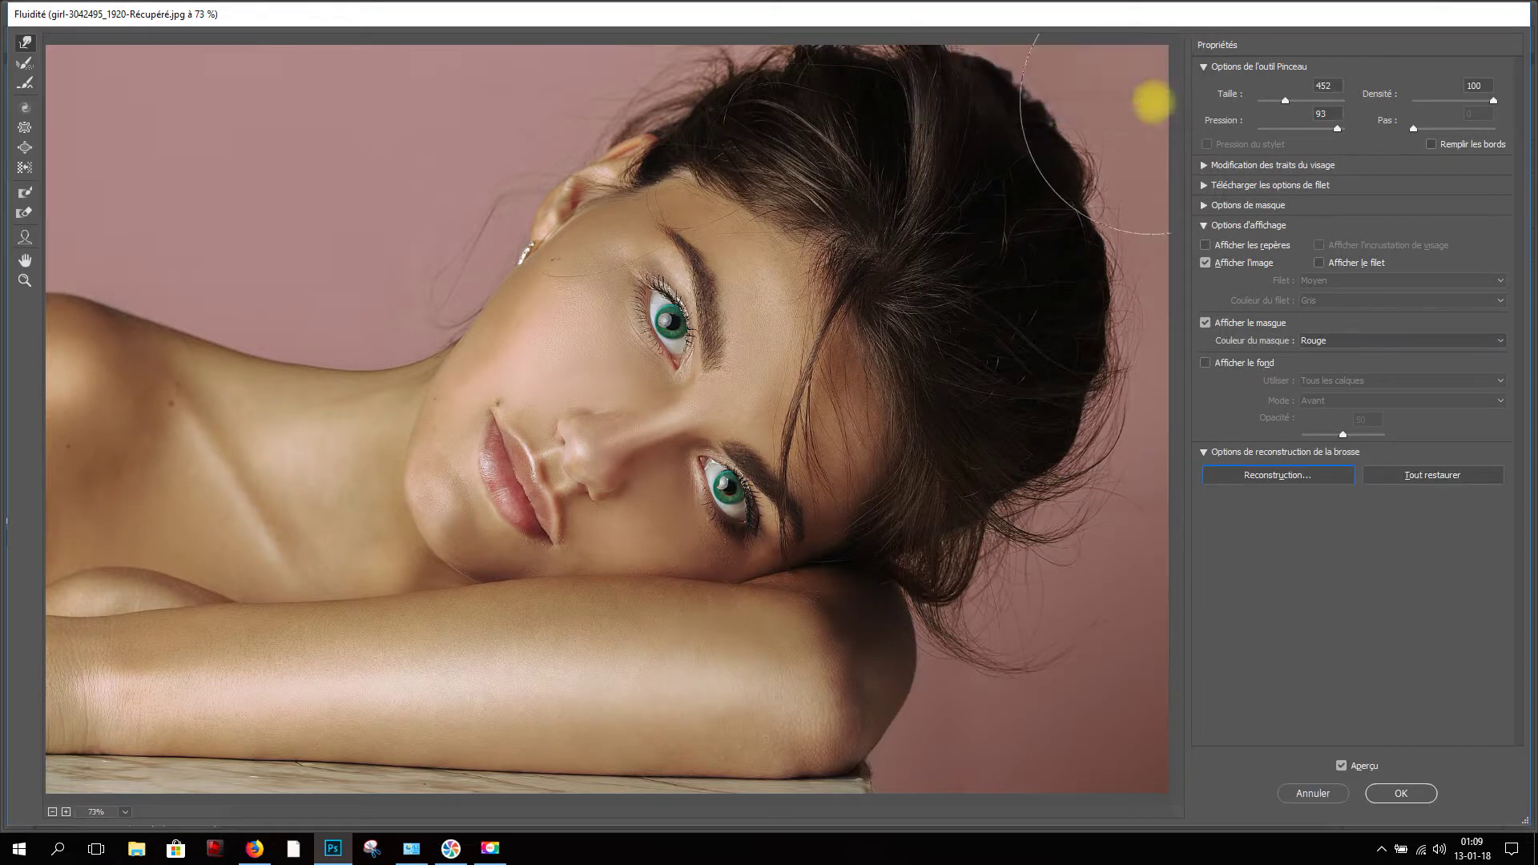
Paint the neck contour back with the Reconstruct tool at size 387, and preview the reconstruction amount without applying it
click(25, 69)
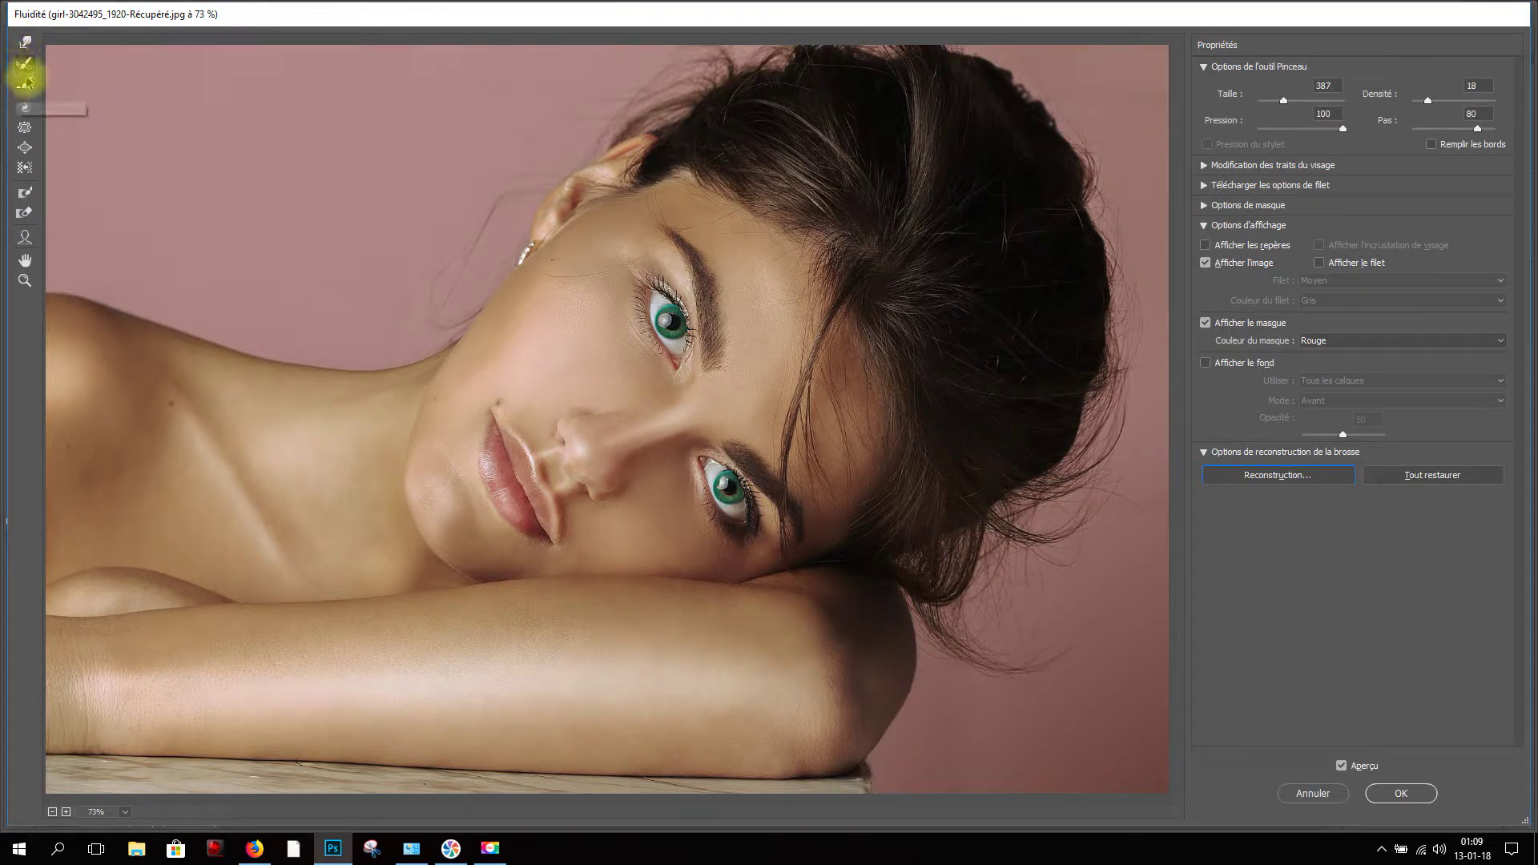
drag(420, 279, 398, 307)
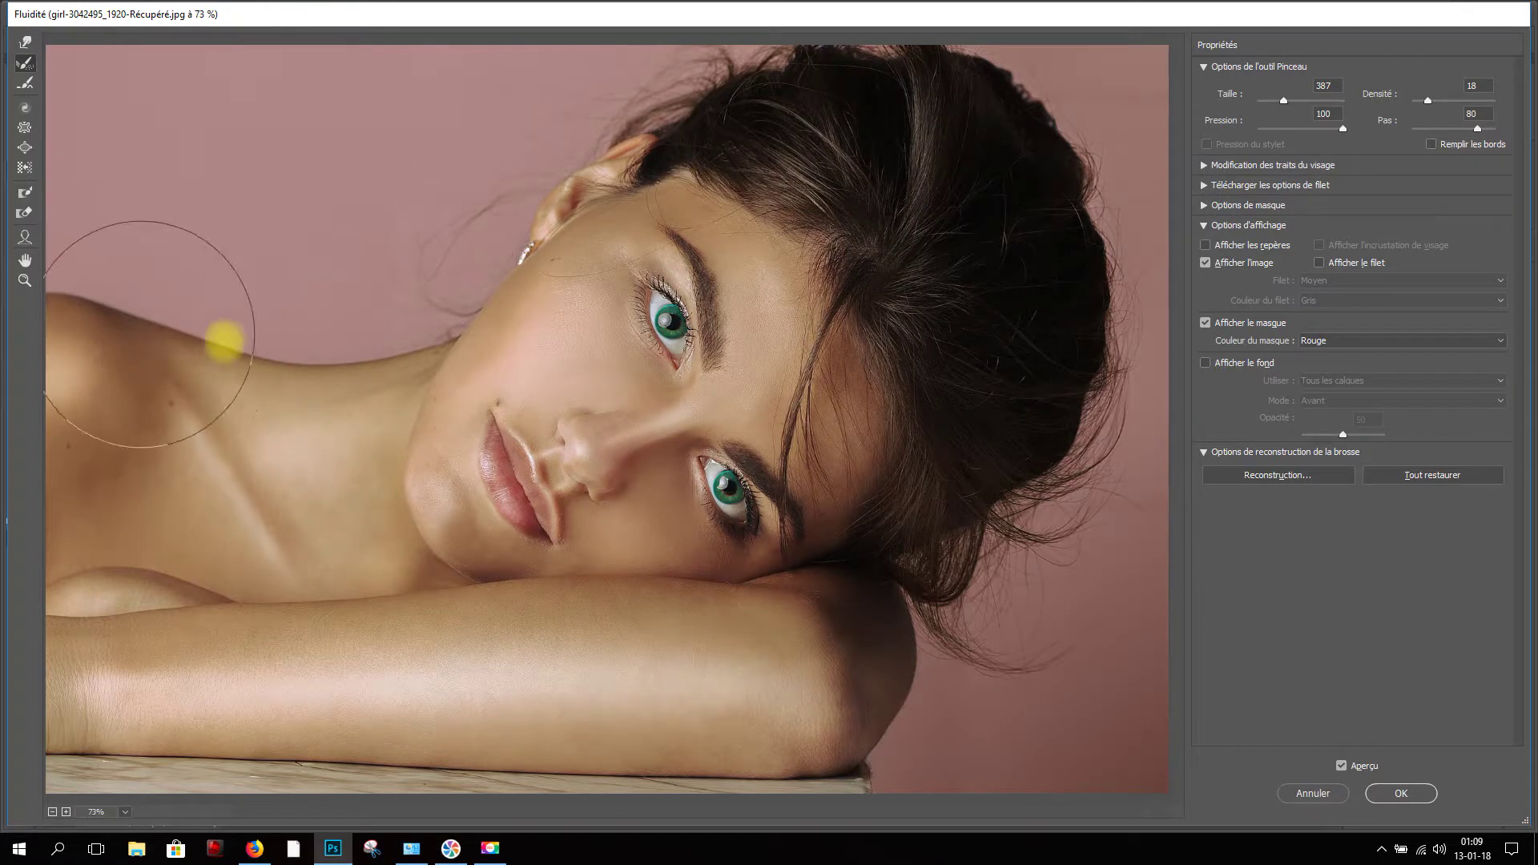
click(1273, 477)
drag(1083, 100, 1156, 143)
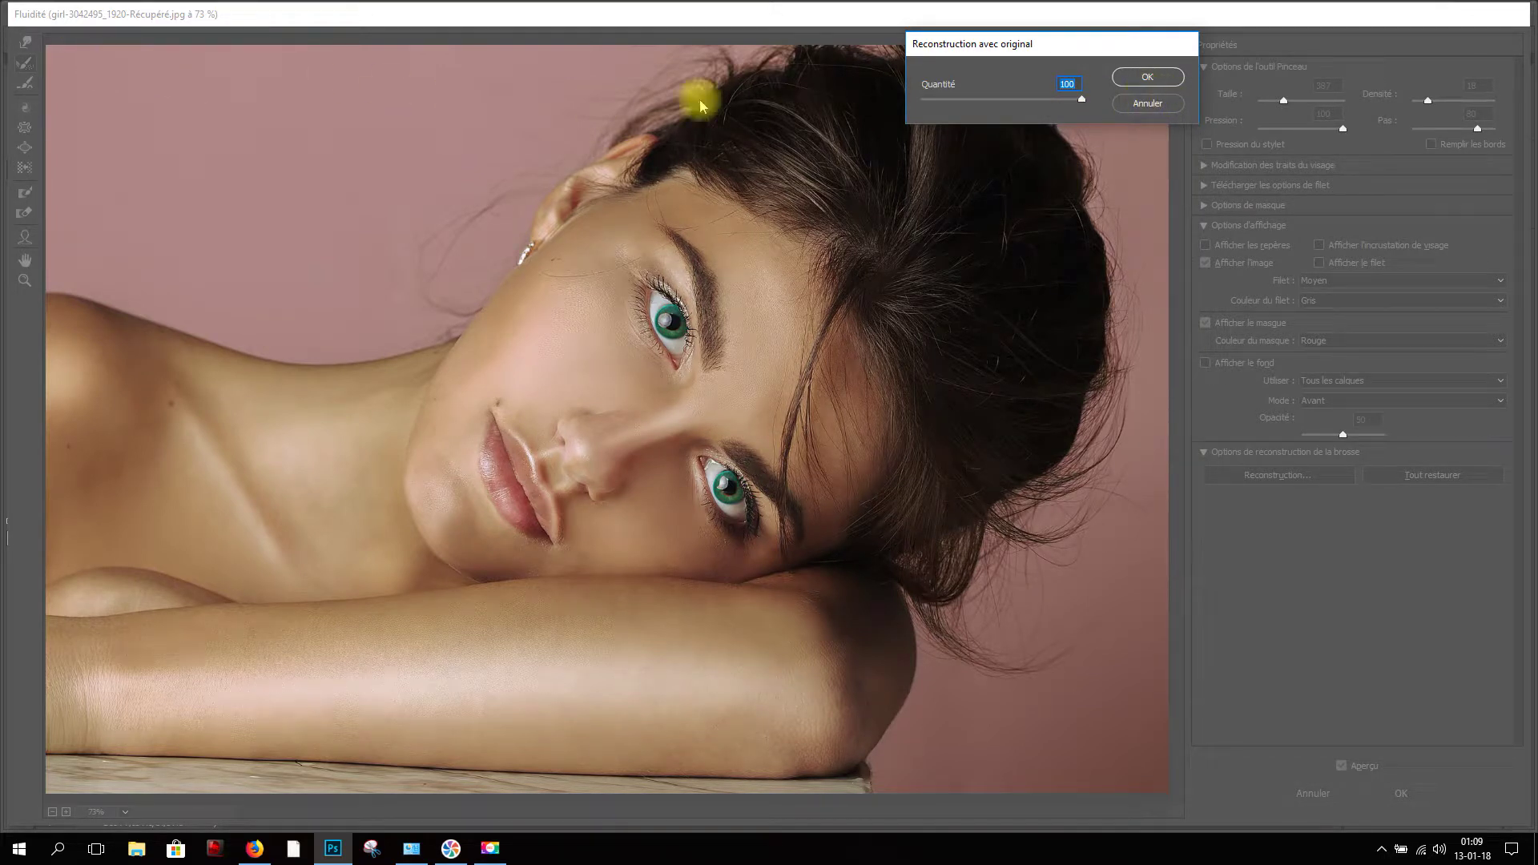
click(1148, 108)
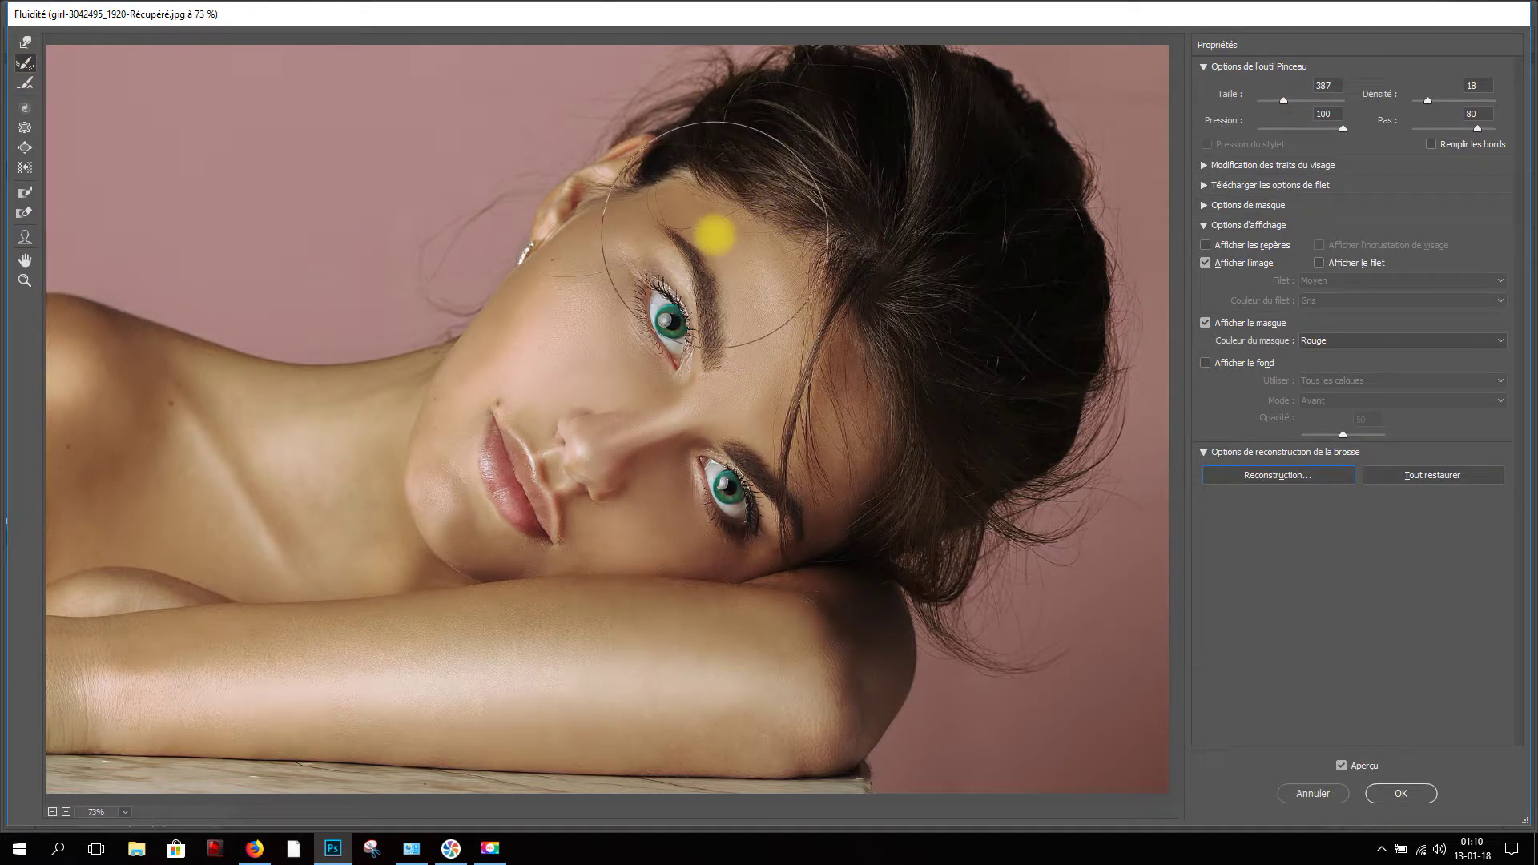
Push dents into the neck's upper contour with the Forward Warp tool at size 148 and density 100
drag(715, 234, 628, 233)
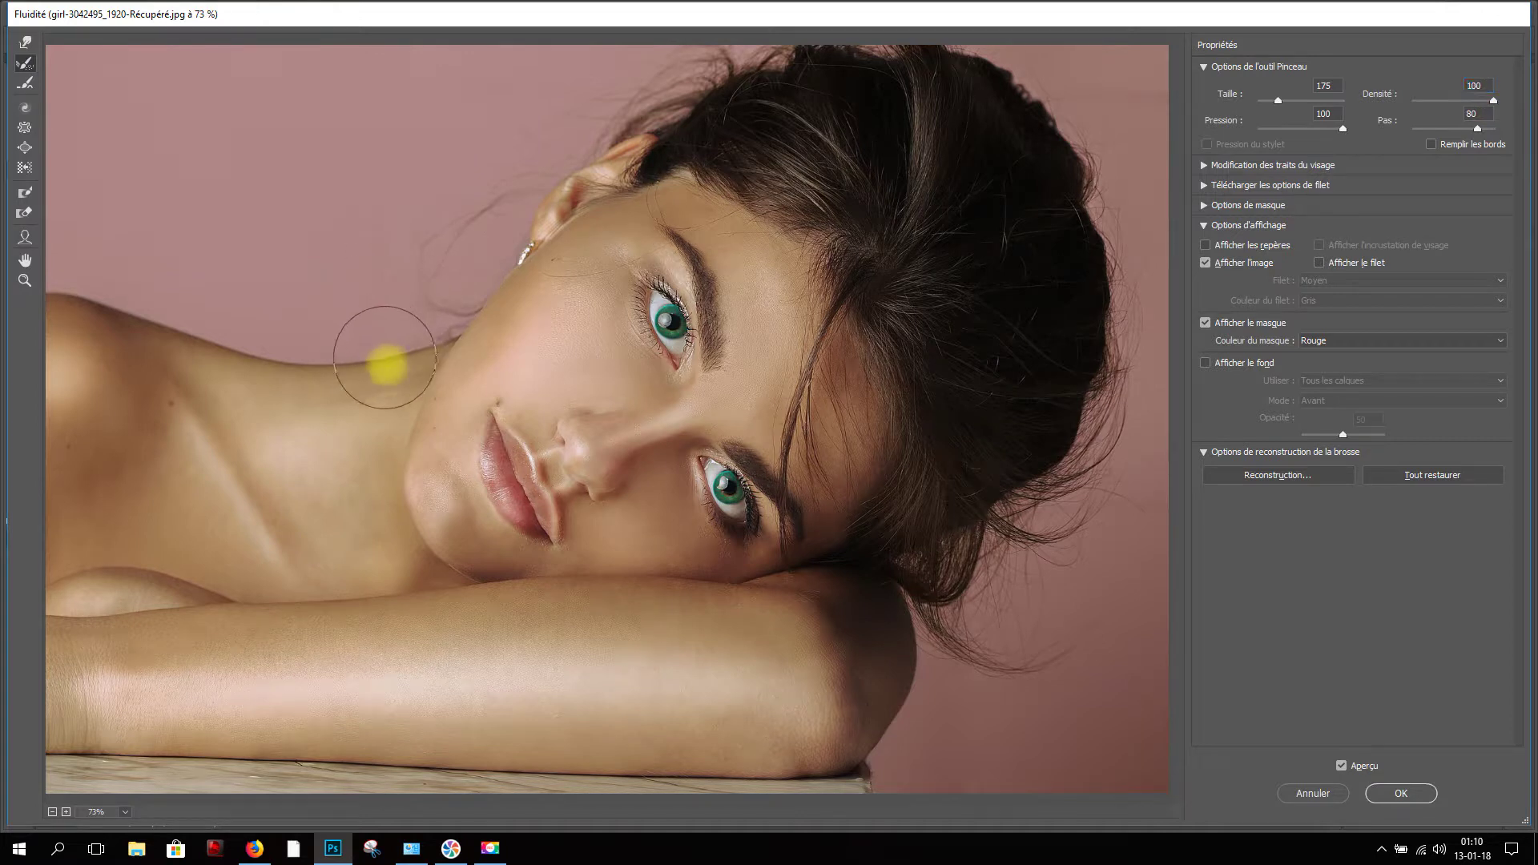
click(24, 50)
drag(378, 269, 255, 284)
mouse_move(383, 368)
mouse_down()
mouse_move(249, 306)
mouse_move(227, 315)
mouse_move(289, 384)
mouse_up()
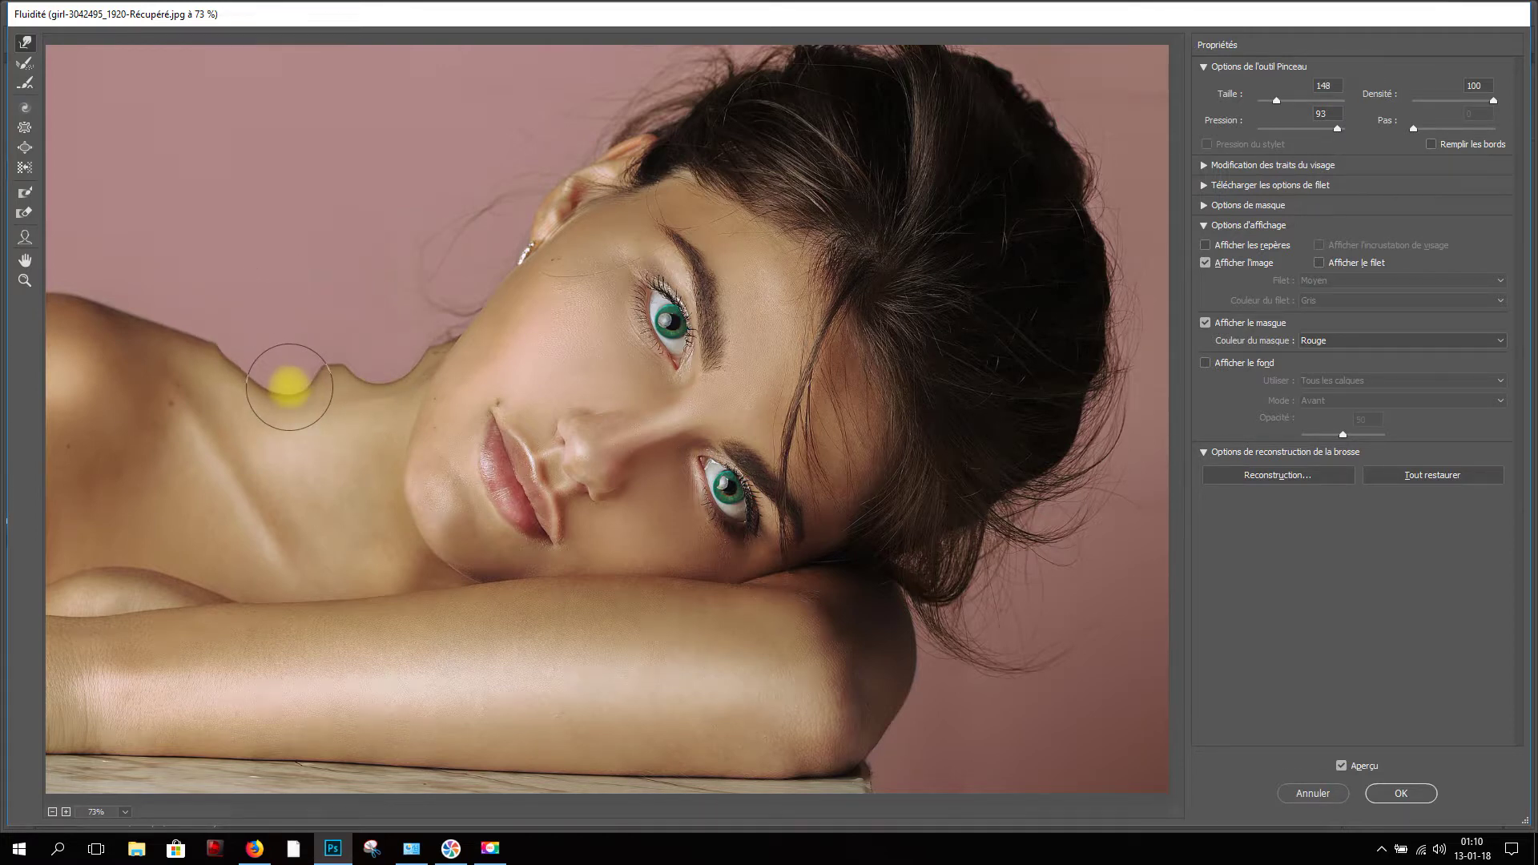
Soften the dents in the neck contour with the Smooth tool at size 100 and density 50
click(24, 84)
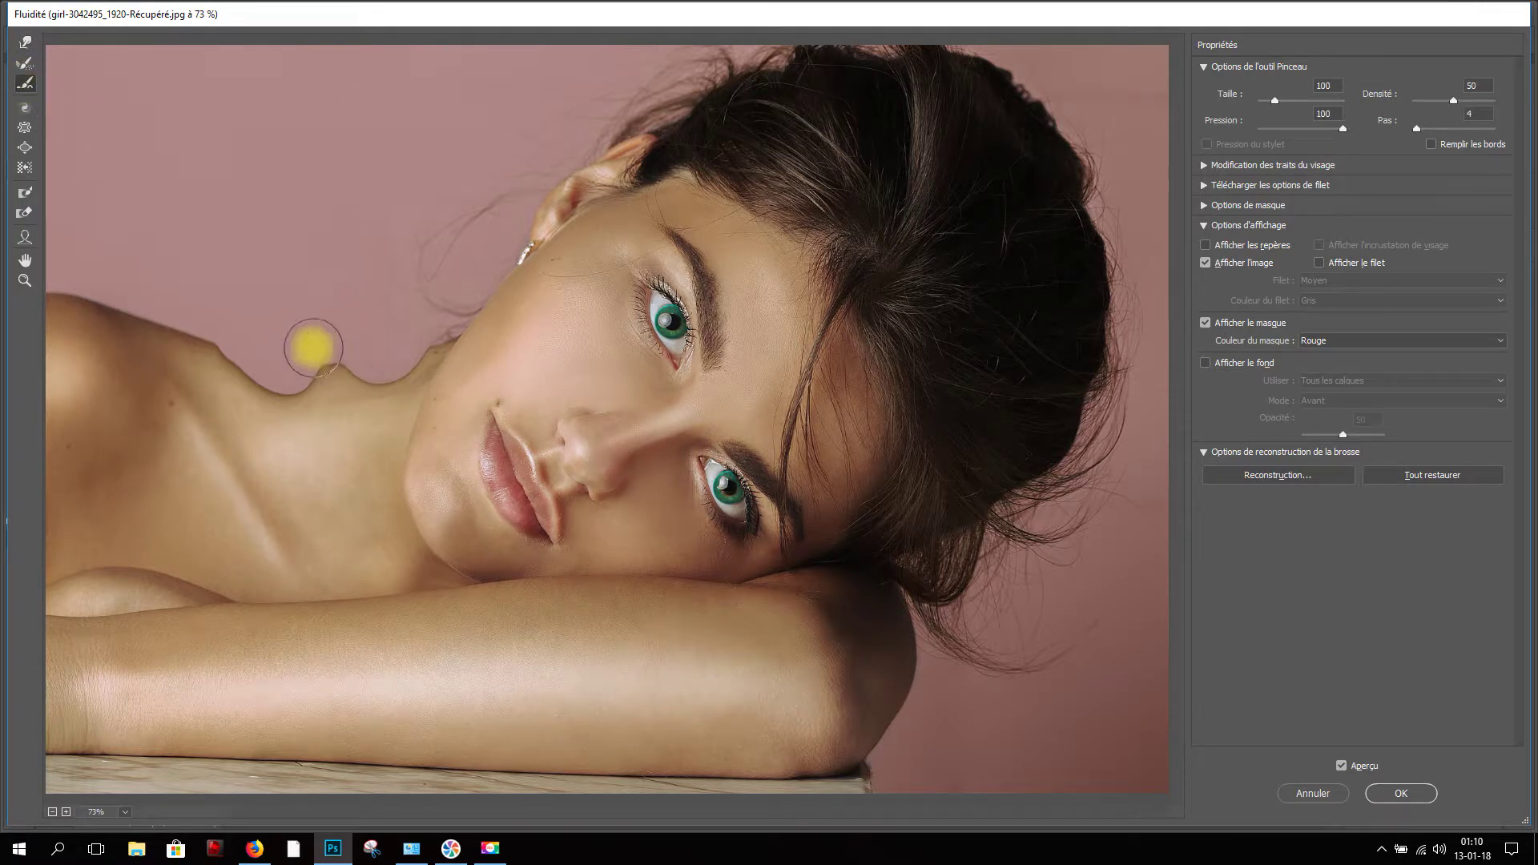
mouse_move(257, 337)
mouse_down()
mouse_move(211, 310)
mouse_move(289, 347)
mouse_up()
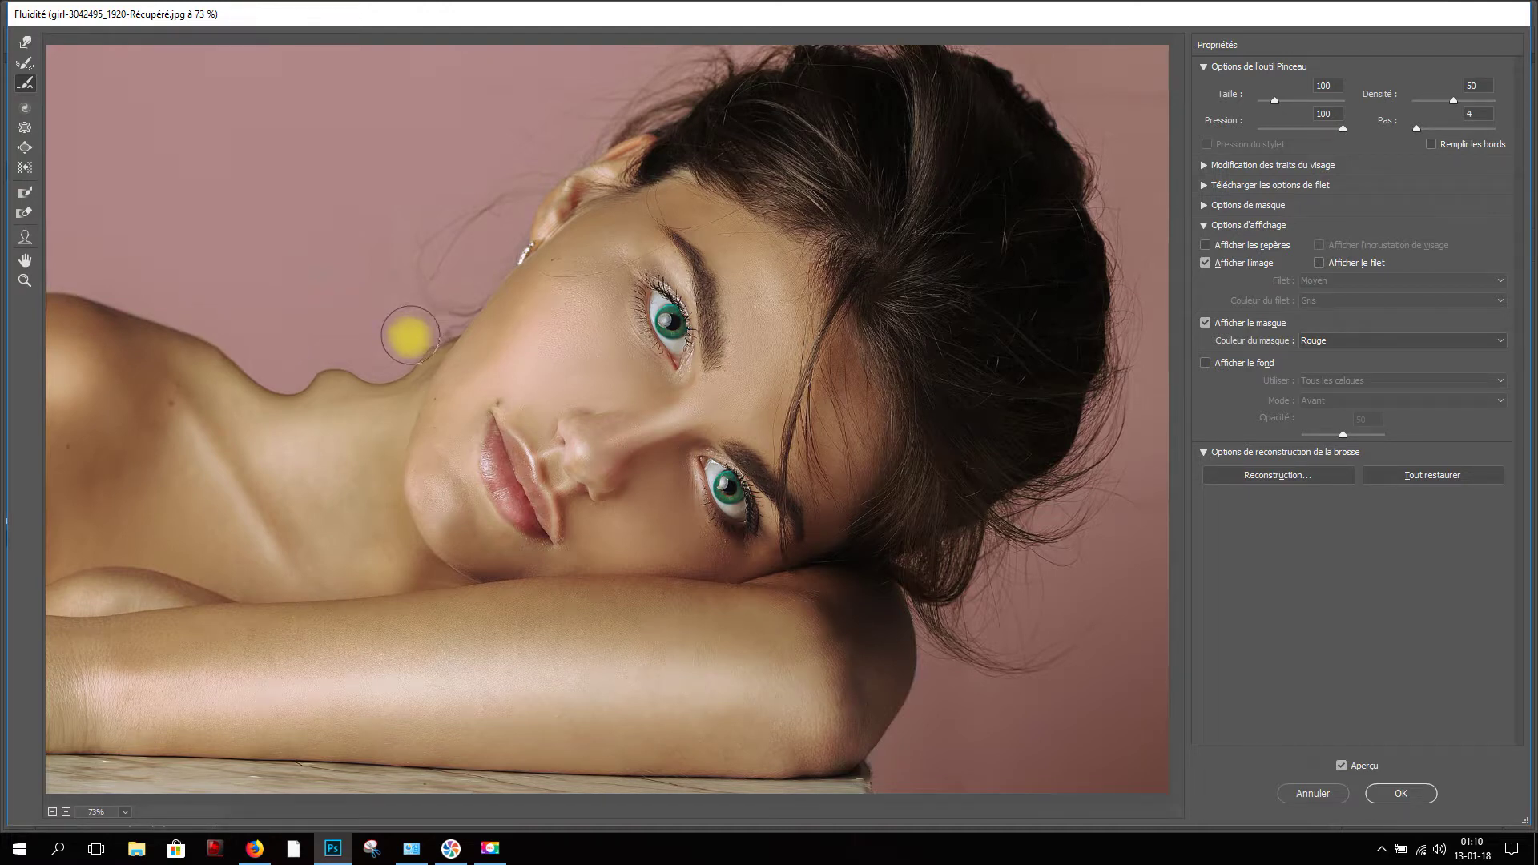
mouse_move(420, 323)
mouse_down()
mouse_move(432, 378)
mouse_move(429, 316)
mouse_move(208, 336)
mouse_move(333, 367)
mouse_move(401, 406)
mouse_move(247, 360)
mouse_move(192, 304)
mouse_move(229, 321)
mouse_move(189, 314)
mouse_move(234, 347)
mouse_move(494, 302)
mouse_move(728, 217)
mouse_up()
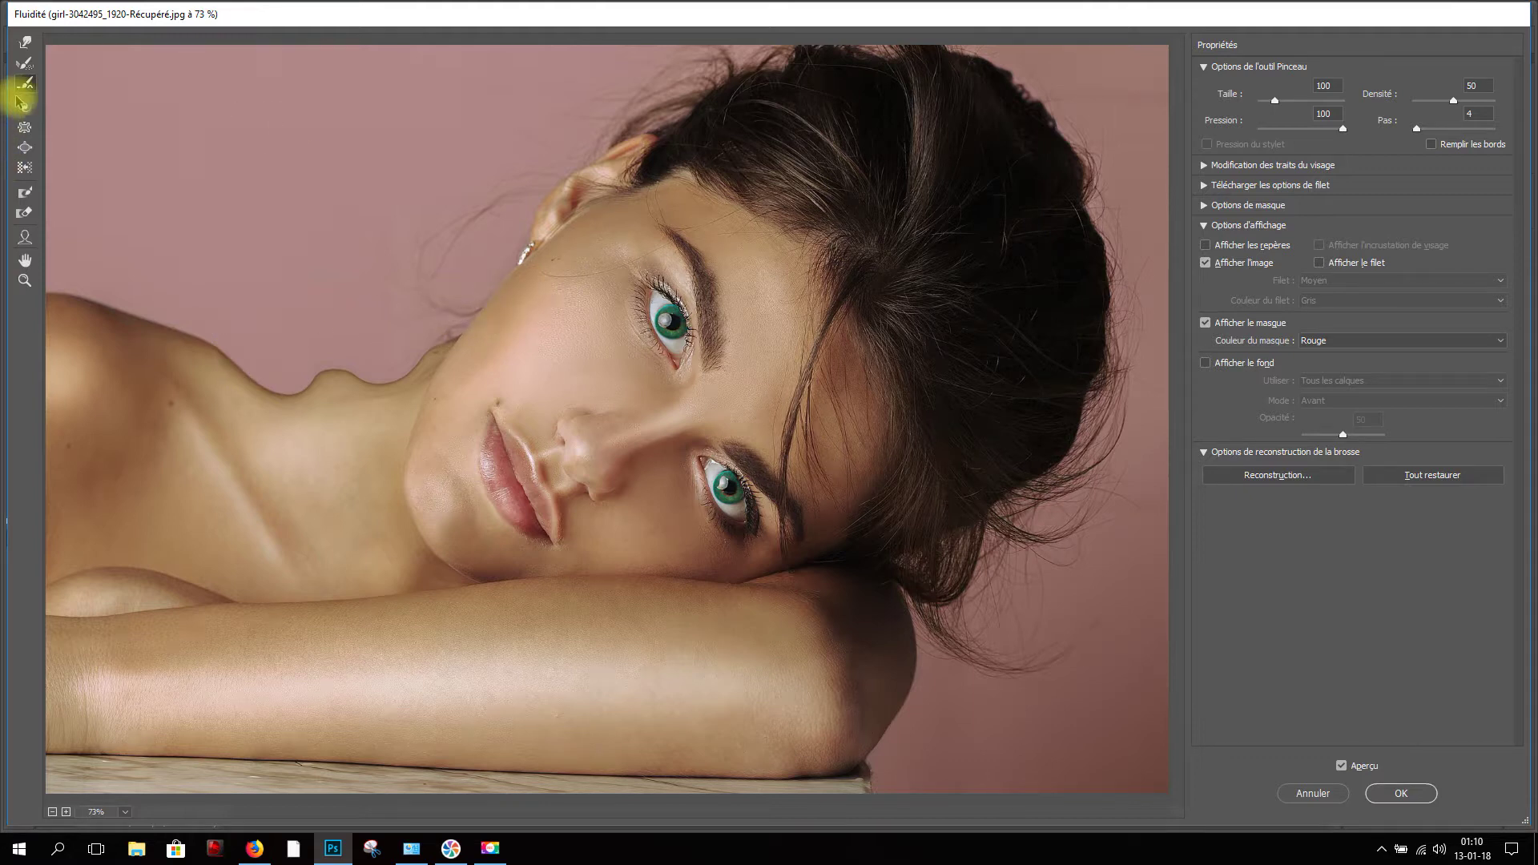
Push the cheek's edge inward near the neck with the Forward Warp tool, and even it out with the Smooth tool
click(26, 42)
mouse_move(464, 309)
mouse_down()
mouse_move(490, 309)
mouse_move(478, 295)
mouse_move(494, 408)
mouse_move(508, 309)
mouse_move(463, 361)
mouse_move(483, 395)
mouse_move(464, 374)
mouse_up()
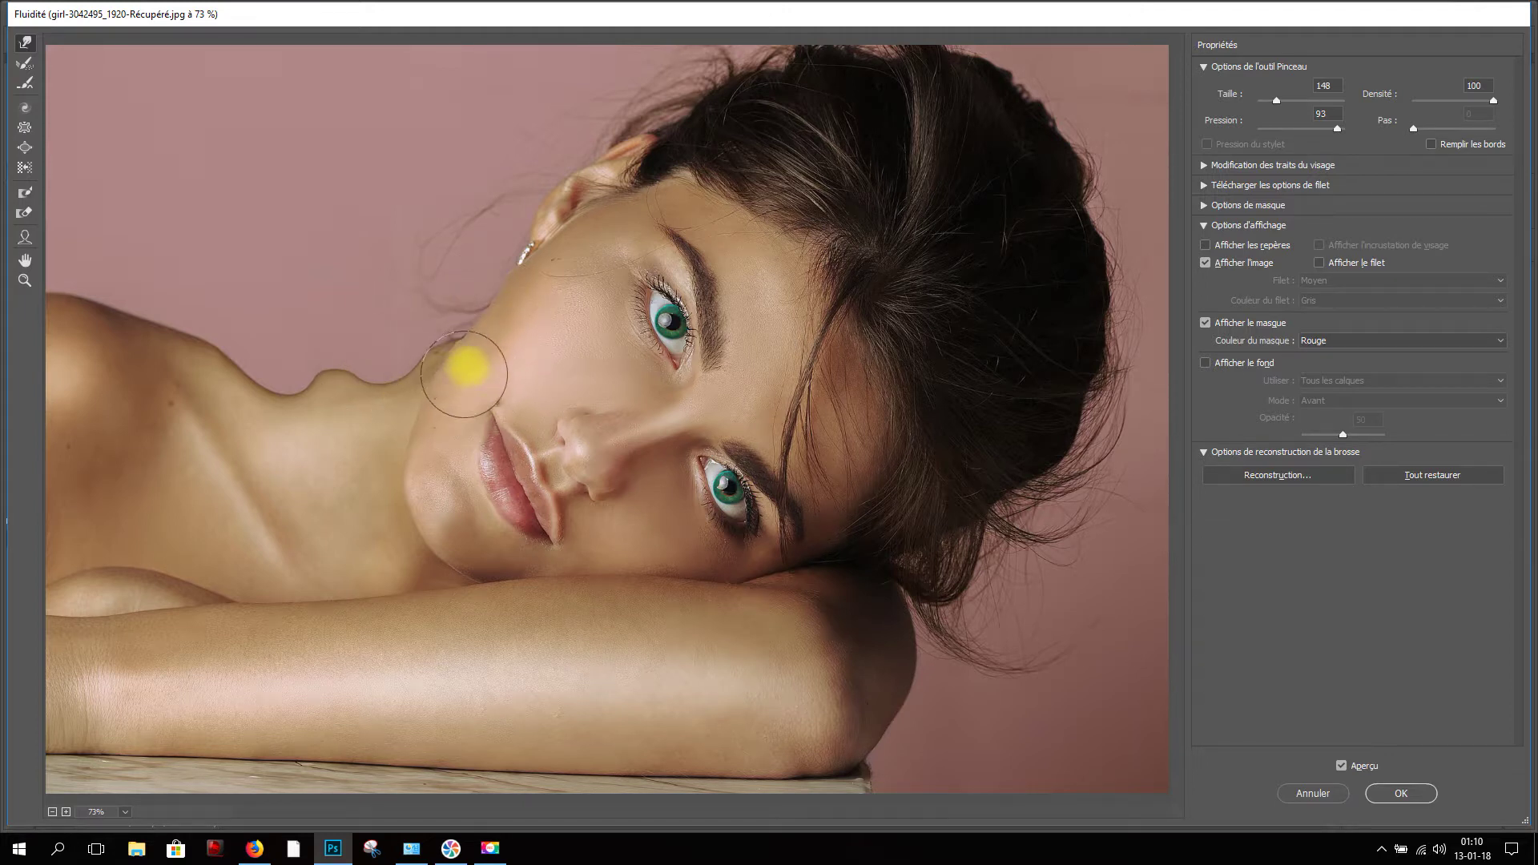
click(25, 82)
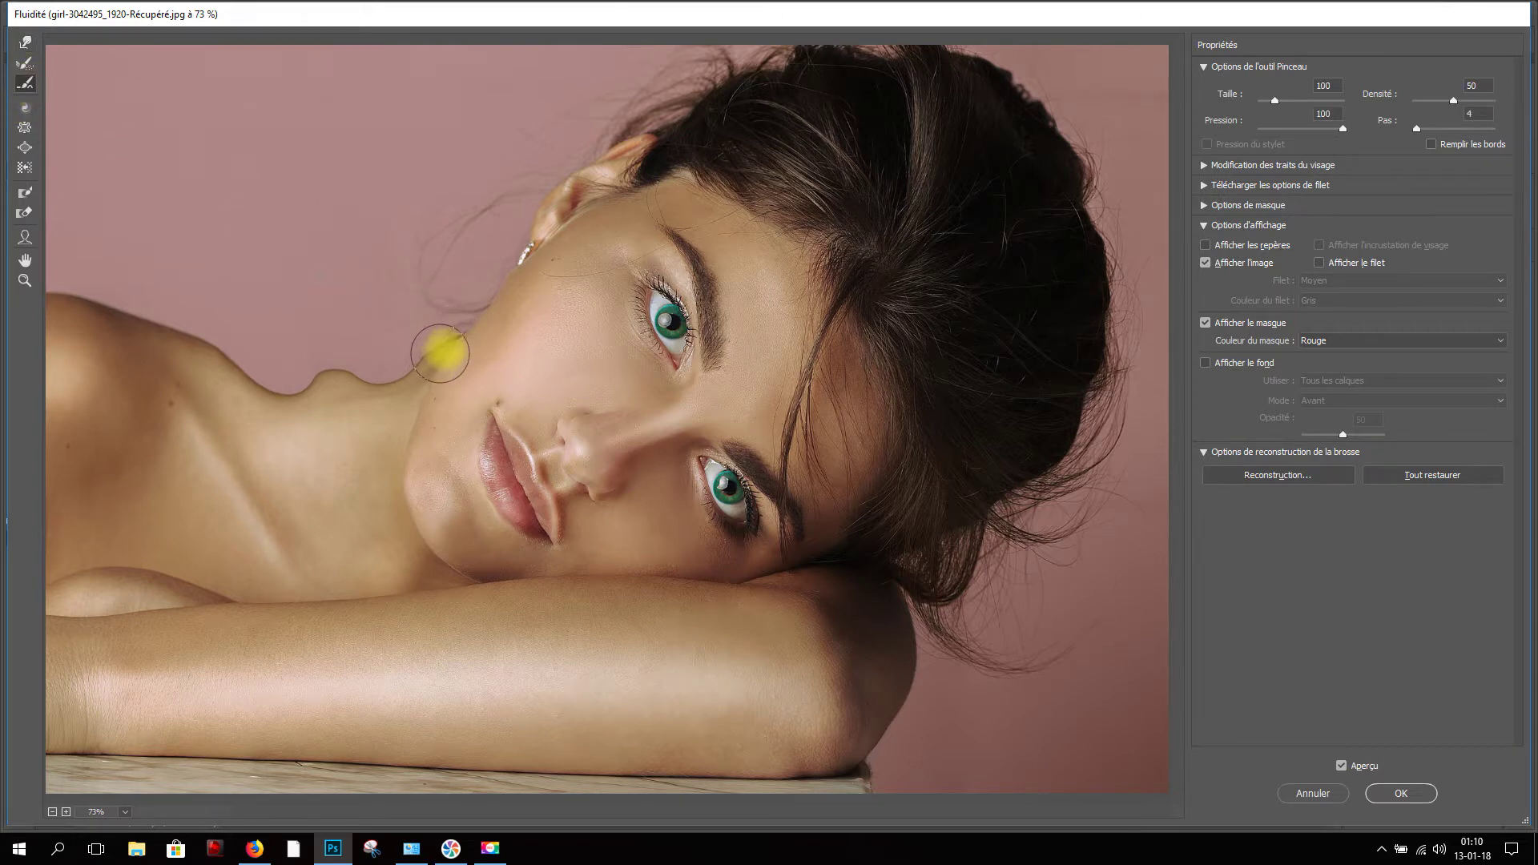
mouse_move(432, 351)
mouse_down()
mouse_move(504, 269)
mouse_move(436, 351)
mouse_move(425, 409)
mouse_move(458, 309)
mouse_move(499, 292)
mouse_move(494, 349)
mouse_move(519, 280)
mouse_up()
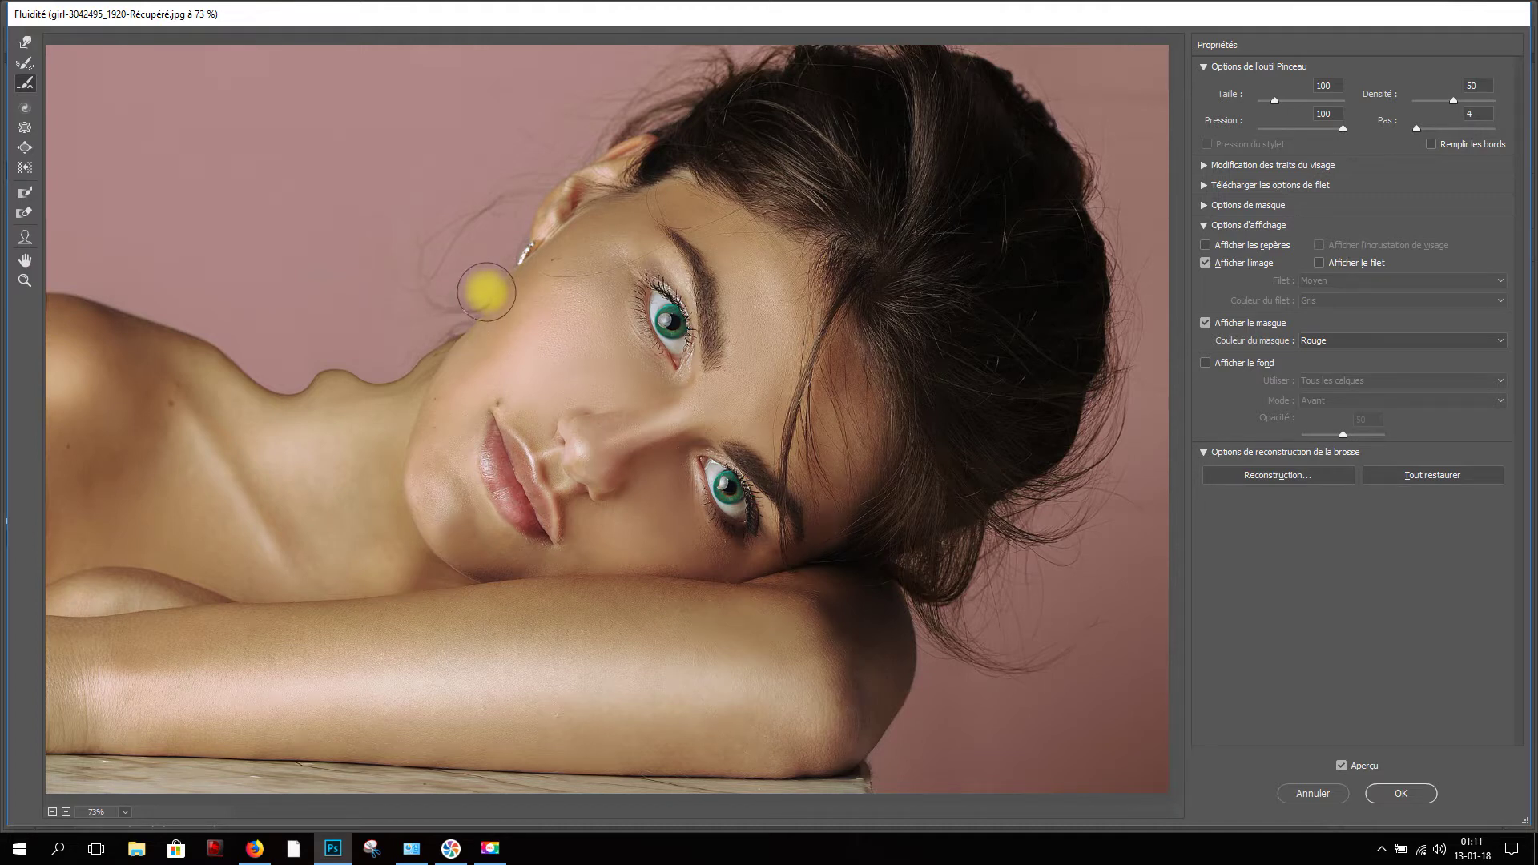
mouse_move(480, 311)
mouse_down()
mouse_move(478, 276)
mouse_move(474, 308)
mouse_move(310, 133)
mouse_move(310, 193)
mouse_move(349, 149)
mouse_move(509, 306)
mouse_move(381, 183)
mouse_move(334, 186)
mouse_move(362, 232)
mouse_move(344, 237)
mouse_move(342, 151)
mouse_move(362, 189)
mouse_move(351, 128)
mouse_move(353, 237)
mouse_move(367, 232)
mouse_move(383, 263)
mouse_move(450, 251)
mouse_move(495, 330)
mouse_move(457, 349)
mouse_move(342, 343)
mouse_move(328, 237)
mouse_move(373, 256)
mouse_move(309, 296)
mouse_move(362, 349)
mouse_move(345, 168)
mouse_move(346, 314)
mouse_move(328, 214)
mouse_move(324, 318)
mouse_move(347, 204)
mouse_up()
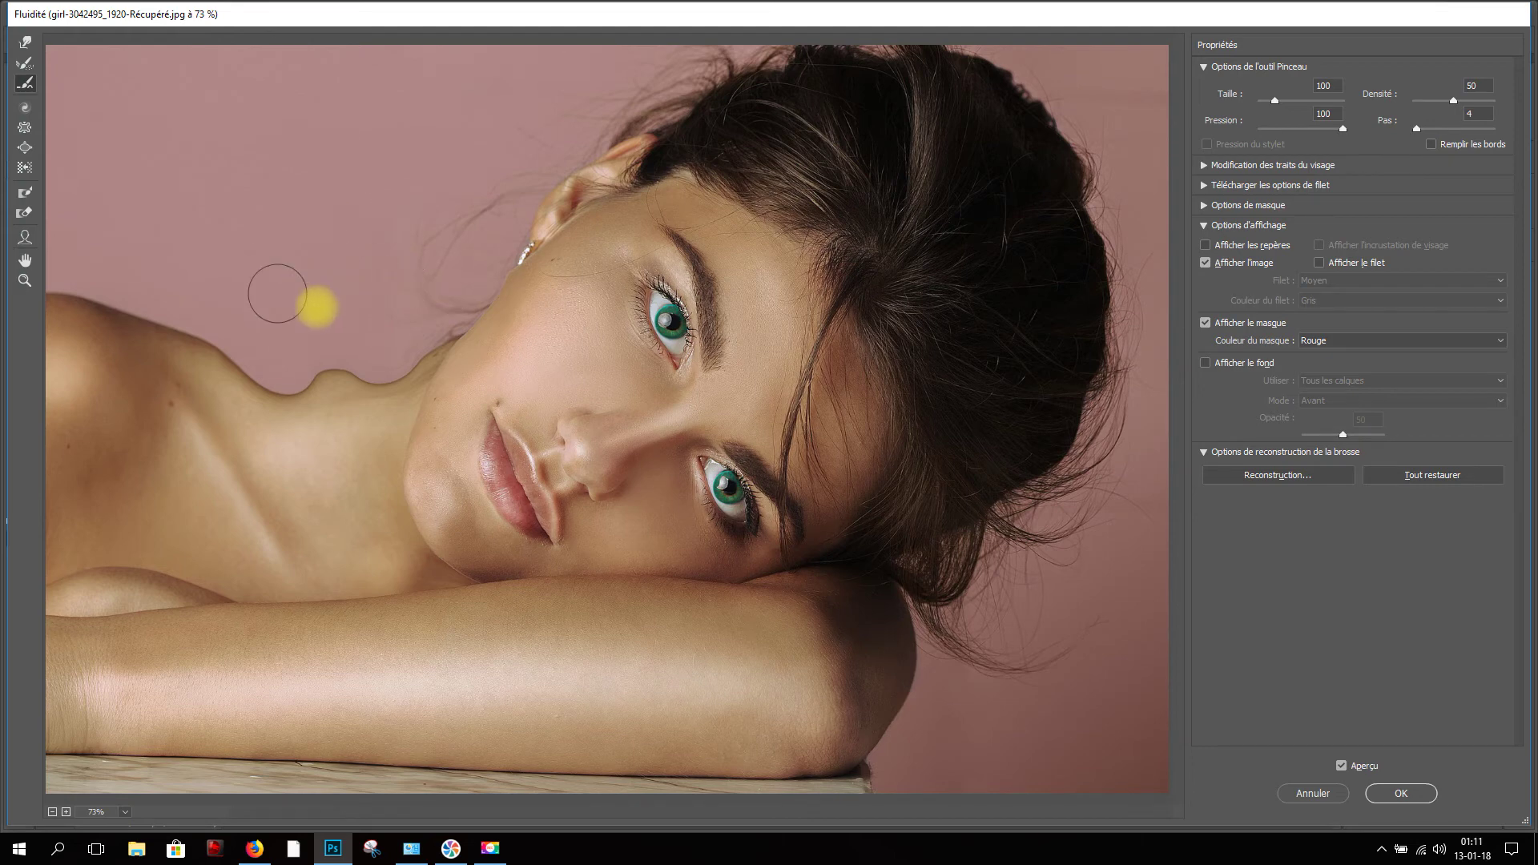
Restore the whole image, discarding all Liquify distortions
click(1441, 476)
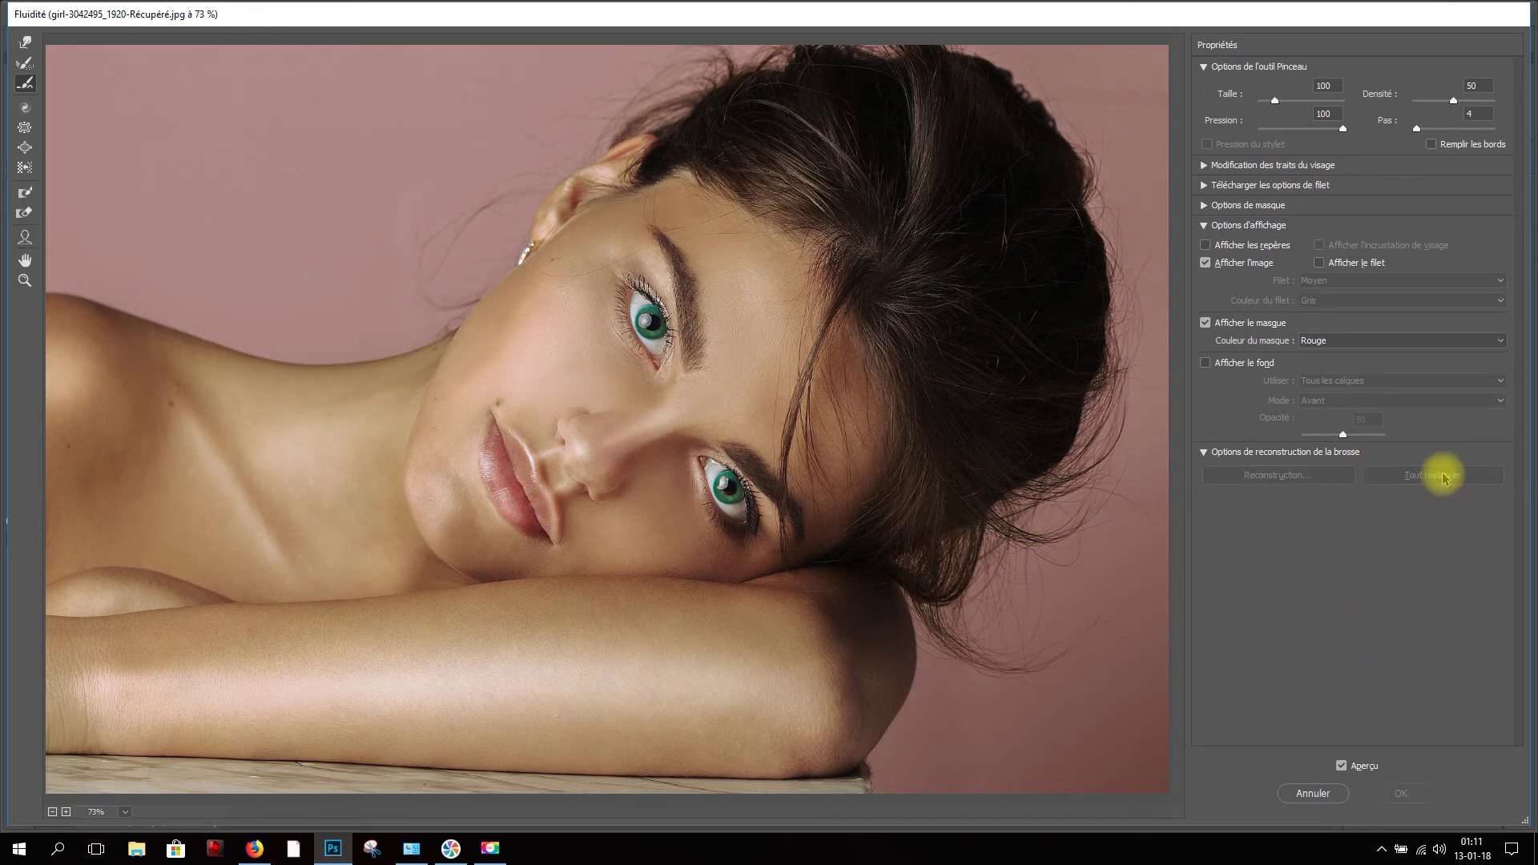